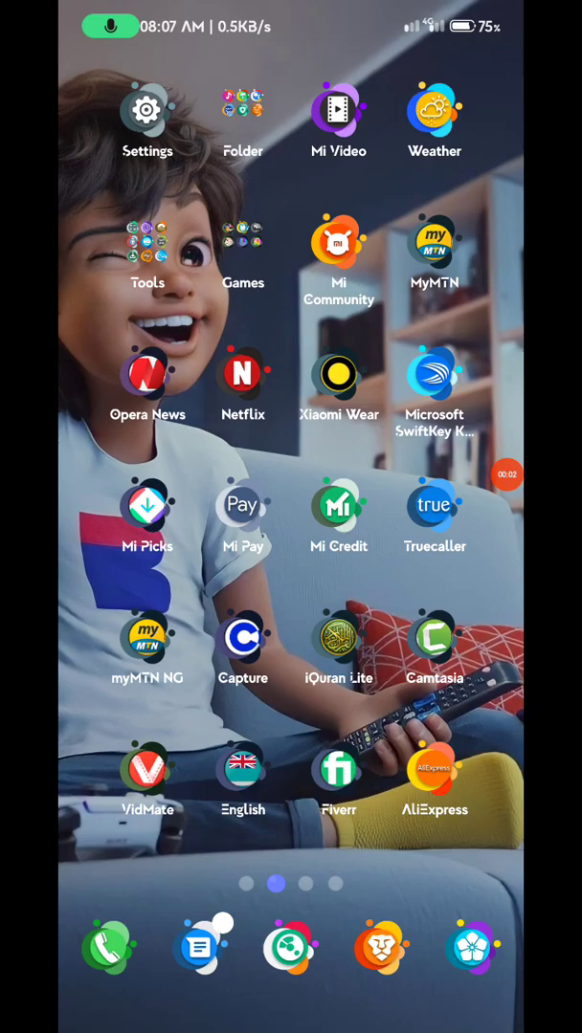
Flip through home screen pages and bring up Recents listing Screen Recorder, Notes and Sweatcoin.
{"action": "mouse_move", "coordinate": [459, 574]}
{"action": "left_mouse_down"}
{"action": "mouse_move", "coordinate": [115, 574]}
{"action": "mouse_move", "coordinate": [459, 574]}
{"action": "left_mouse_up"}
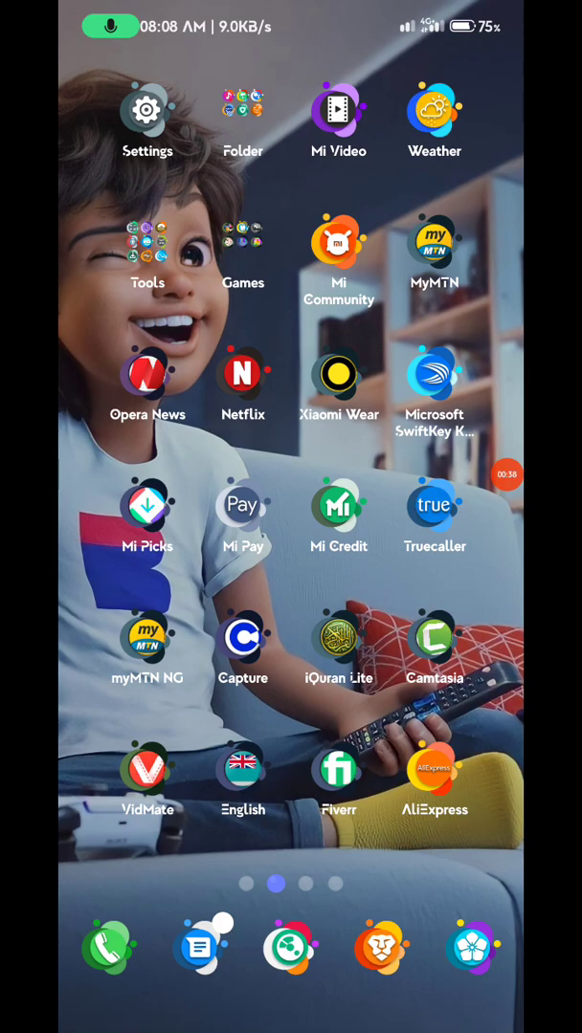
{"action": "key", "text": "alt+Tab"}
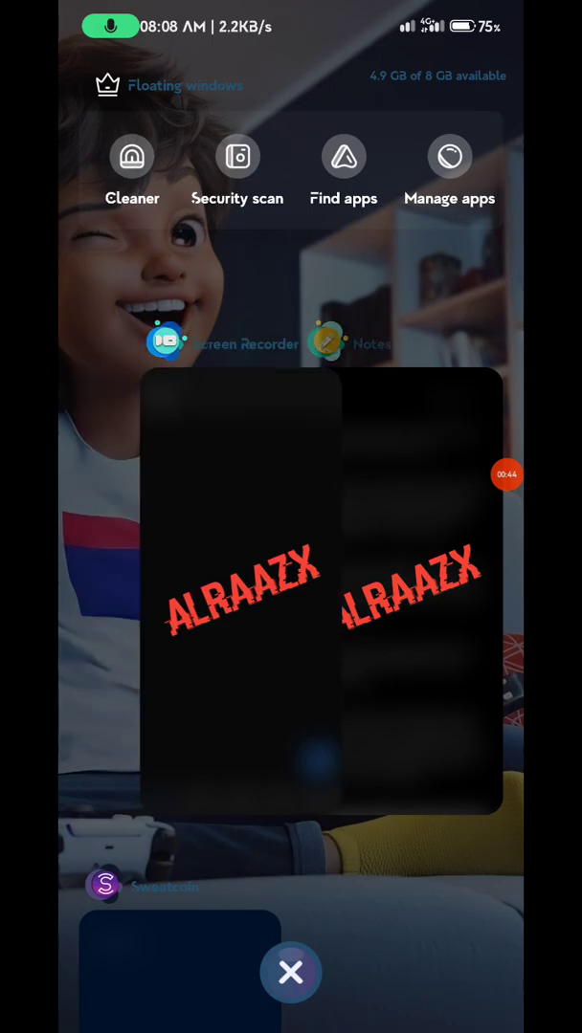
Bring the Sweatcoin Help note back from Recents and start editing at the word 'disable'.
{"action": "left_click", "coordinate": [179, 957]}
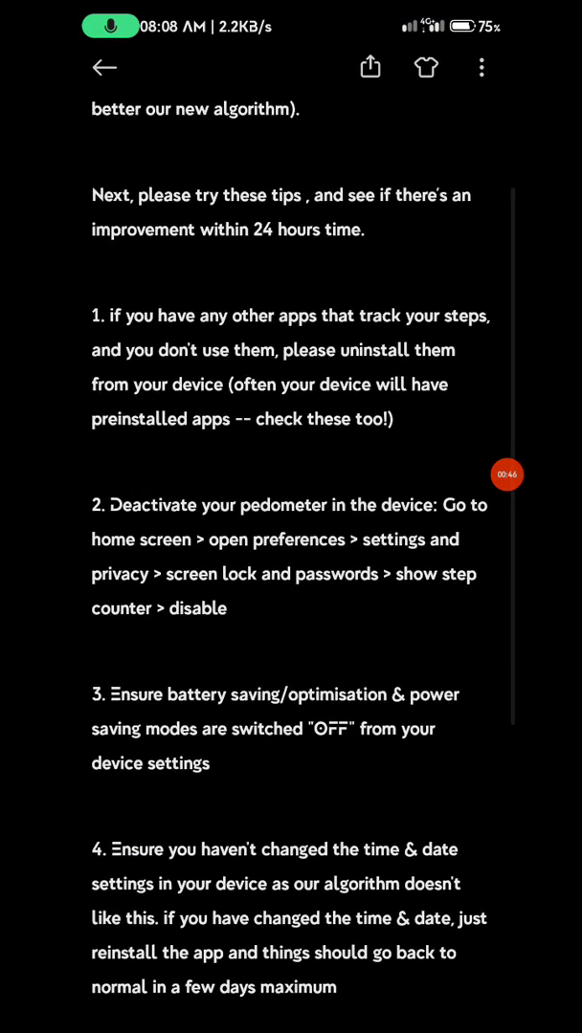
{"action": "scroll", "coordinate": [287, 517], "scroll_direction": "up", "scroll_amount": 3}
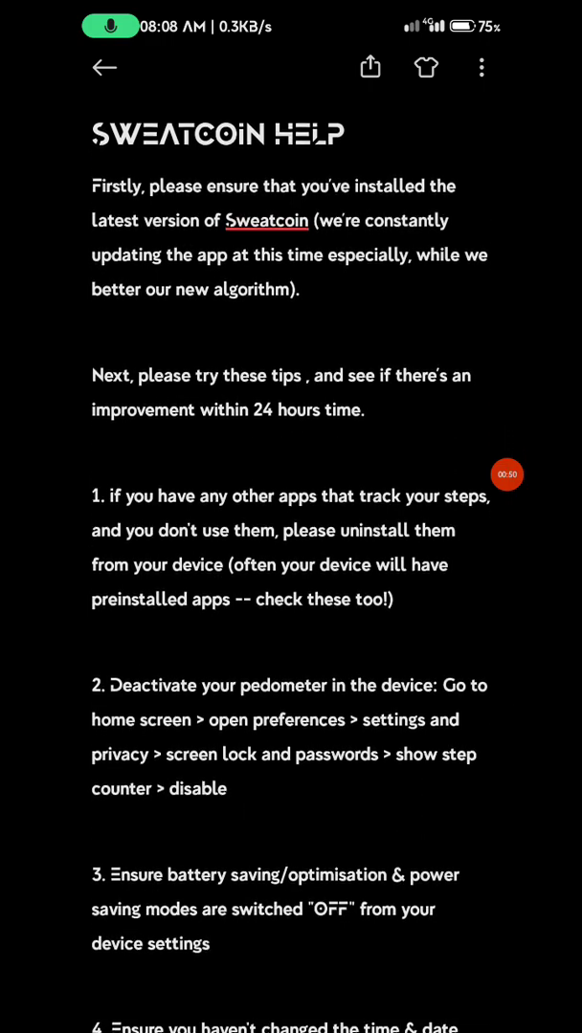
{"action": "scroll", "coordinate": [287, 516], "scroll_direction": "up", "scroll_amount": 2}
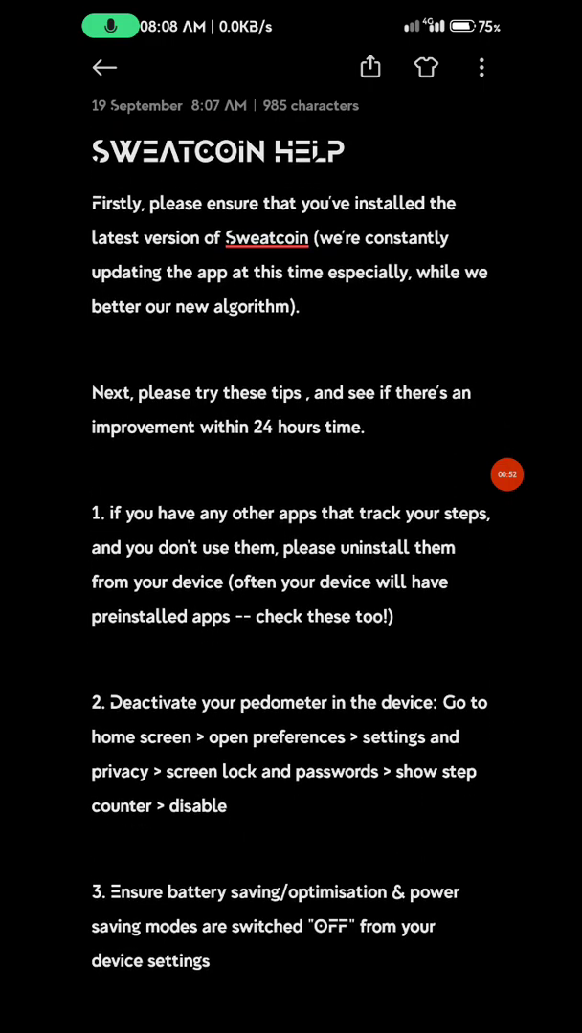
{"action": "scroll", "coordinate": [287, 516], "scroll_direction": "down", "scroll_amount": 1}
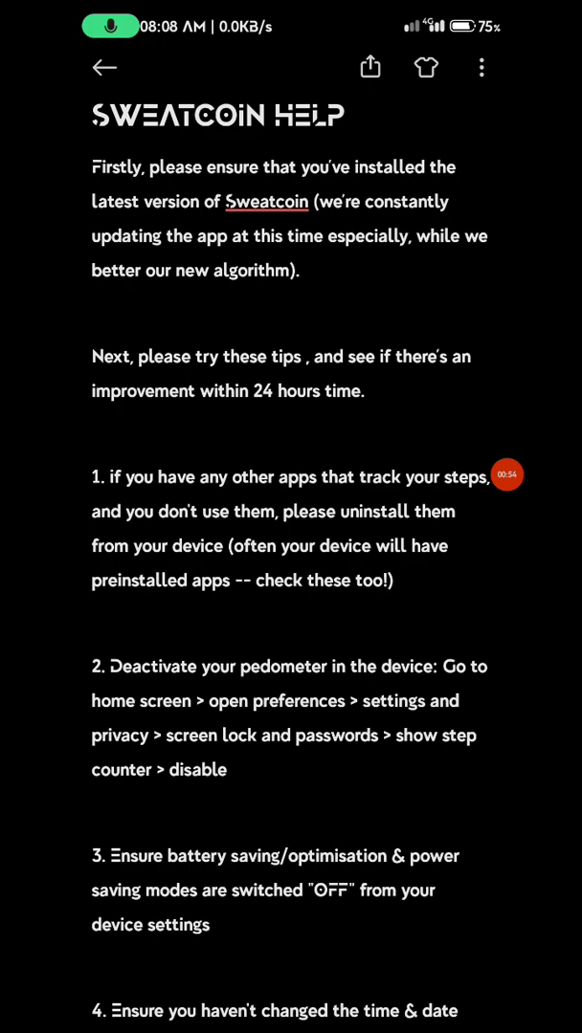
{"action": "scroll", "coordinate": [287, 517], "scroll_direction": "down", "scroll_amount": 2}
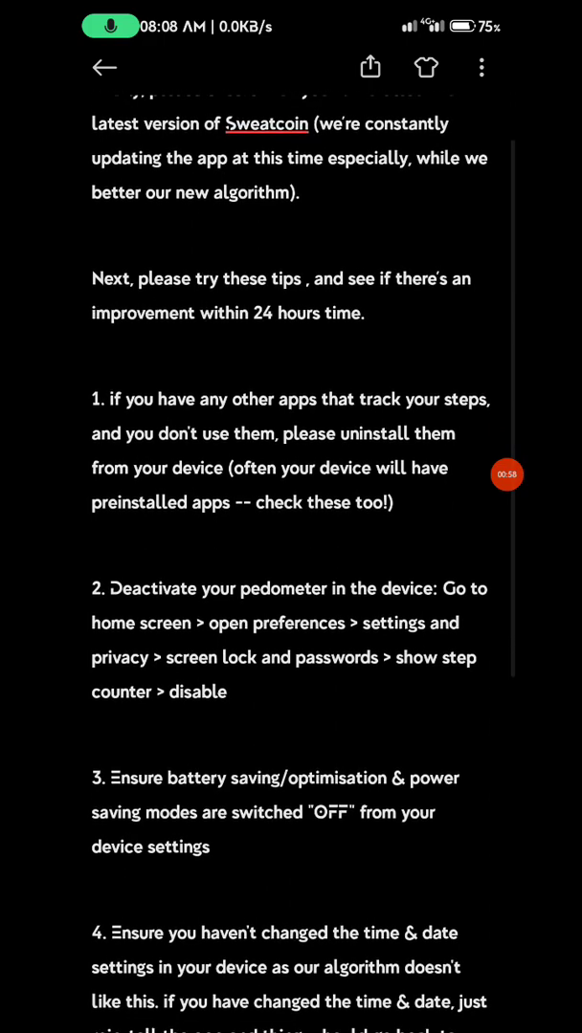
{"action": "scroll", "coordinate": [287, 517], "scroll_direction": "up", "scroll_amount": 2}
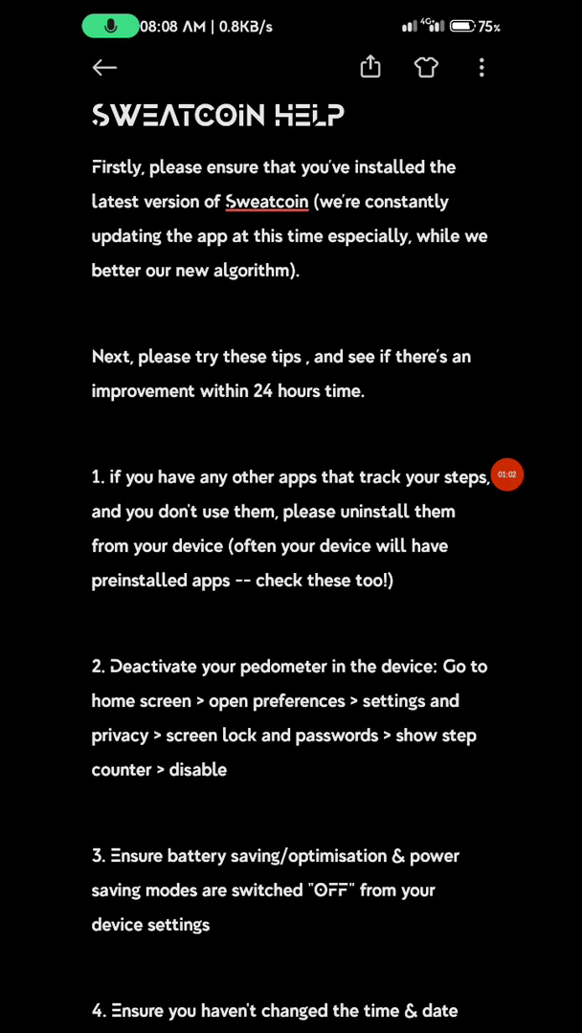
{"action": "scroll", "coordinate": [286, 517], "scroll_direction": "up", "scroll_amount": 1}
{"action": "scroll", "coordinate": [287, 516], "scroll_direction": "down", "scroll_amount": 1}
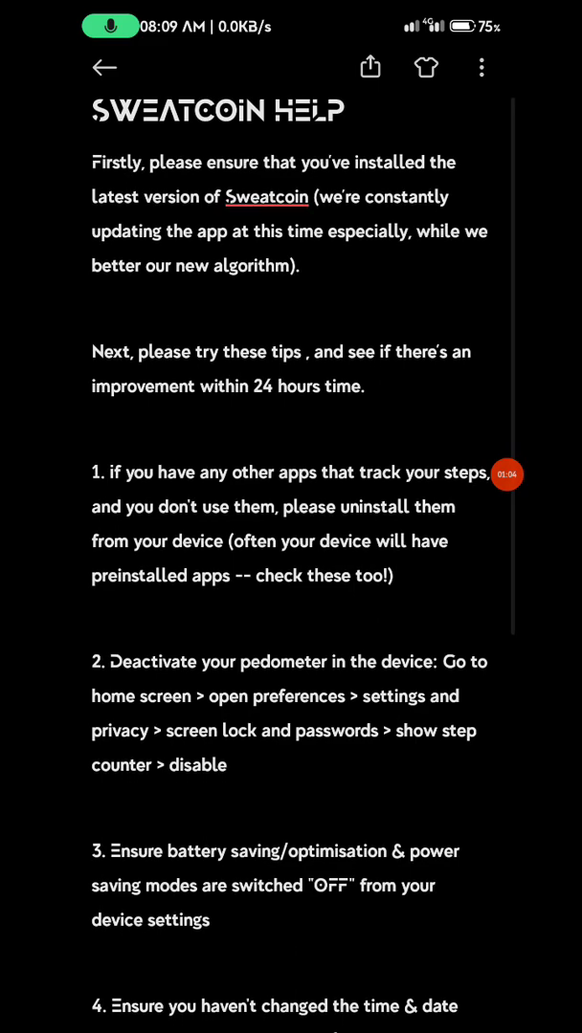
{"action": "scroll", "coordinate": [287, 517], "scroll_direction": "down", "scroll_amount": 1}
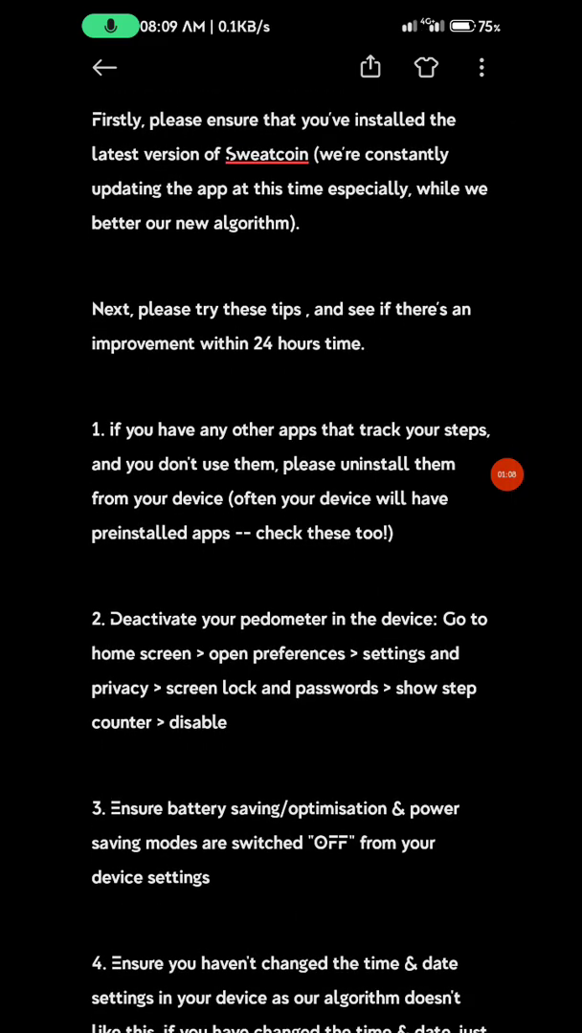
{"action": "scroll", "coordinate": [287, 516], "scroll_direction": "down", "scroll_amount": 2}
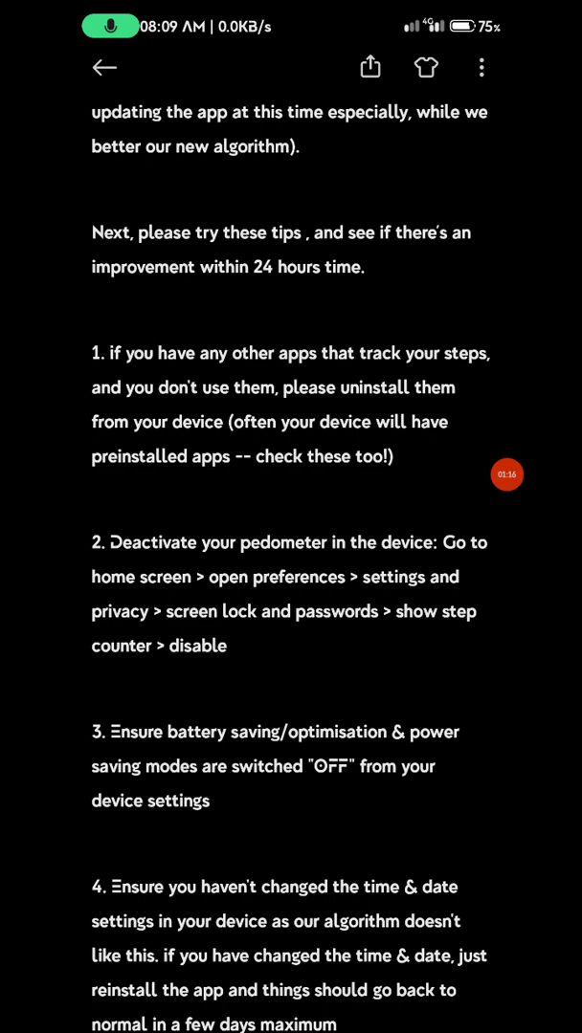
{"action": "scroll", "coordinate": [287, 516], "scroll_direction": "down", "scroll_amount": 3}
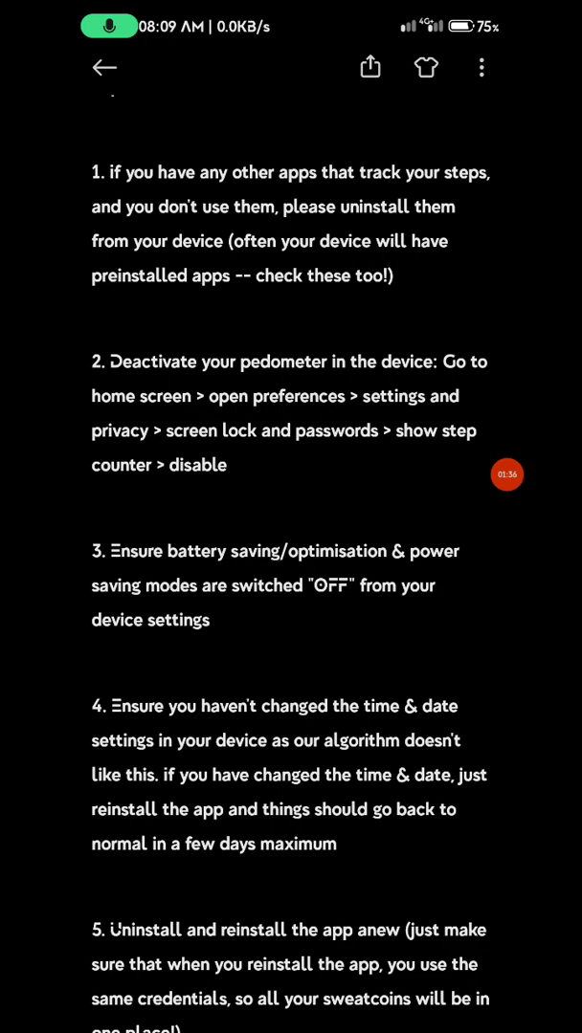
{"action": "left_click", "coordinate": [227, 465]}
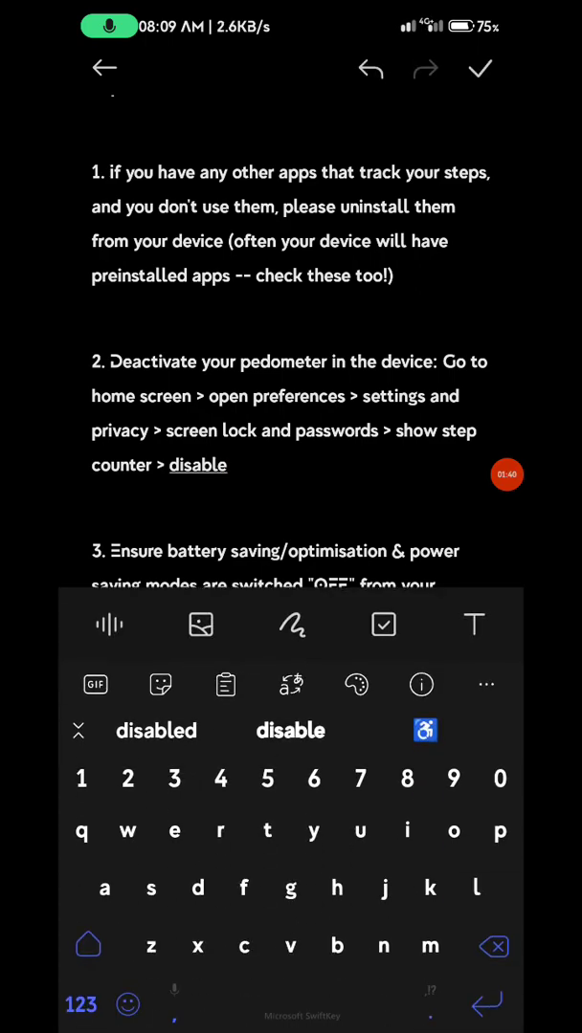
Circle tip 2 about deactivating the pedometer with the recorder pen, then clear the markup.
{"action": "left_click", "coordinate": [506, 473]}
{"action": "left_click", "coordinate": [340, 483]}
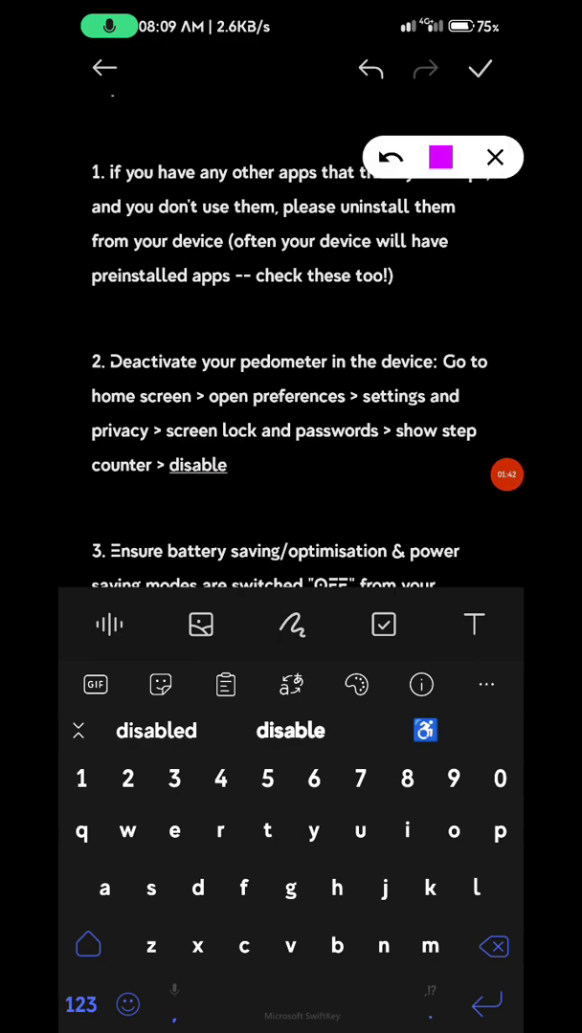
{"action": "mouse_move", "coordinate": [264, 320]}
{"action": "left_mouse_down"}
{"action": "mouse_move", "coordinate": [375, 327]}
{"action": "mouse_move", "coordinate": [497, 383]}
{"action": "mouse_move", "coordinate": [306, 492]}
{"action": "mouse_move", "coordinate": [177, 496]}
{"action": "left_mouse_up"}
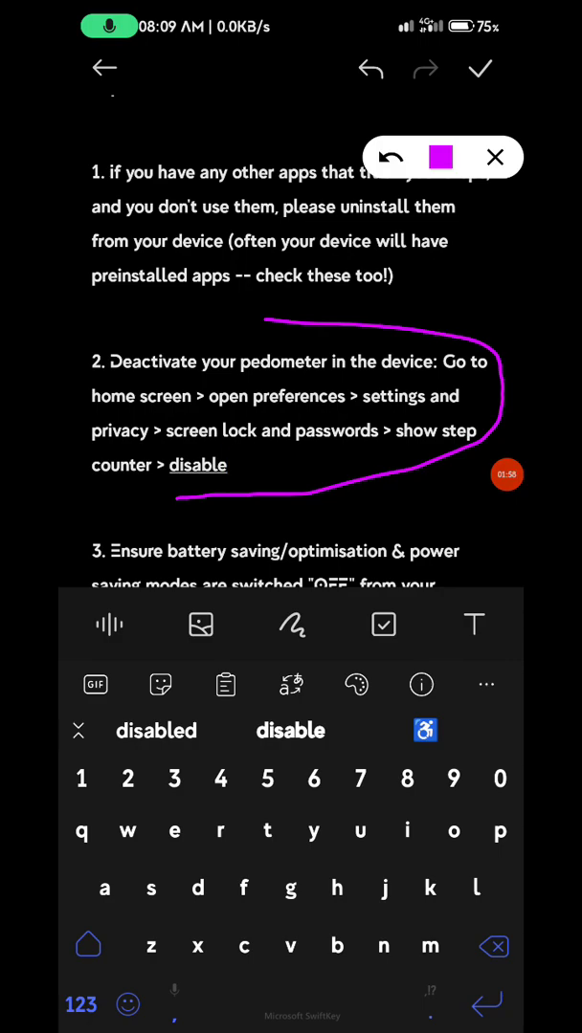
{"action": "left_click_drag", "start_coordinate": [395, 424], "coordinate": [376, 534]}
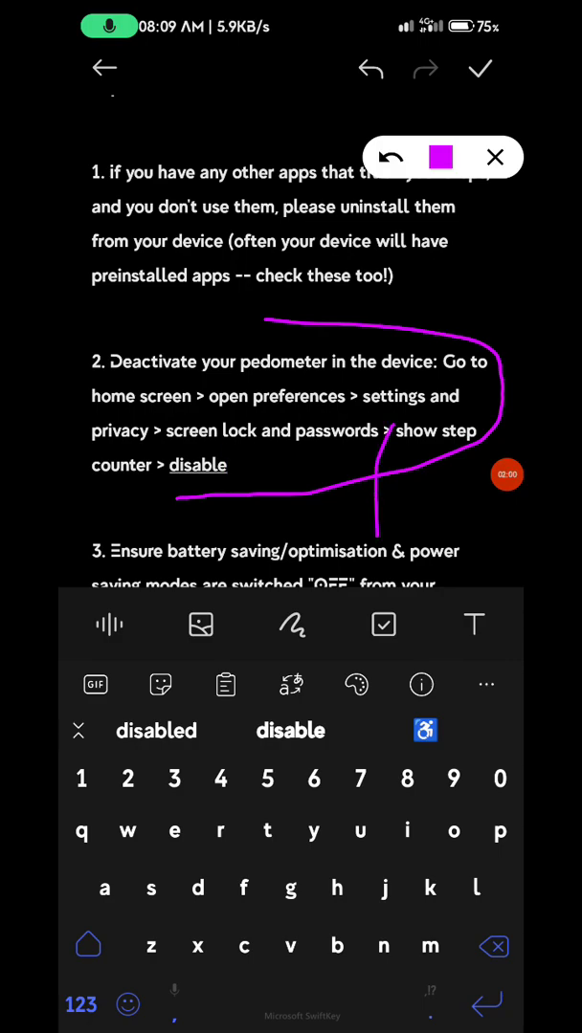
{"action": "left_click", "coordinate": [495, 158]}
{"action": "left_click_drag", "start_coordinate": [287, 478], "coordinate": [287, 144]}
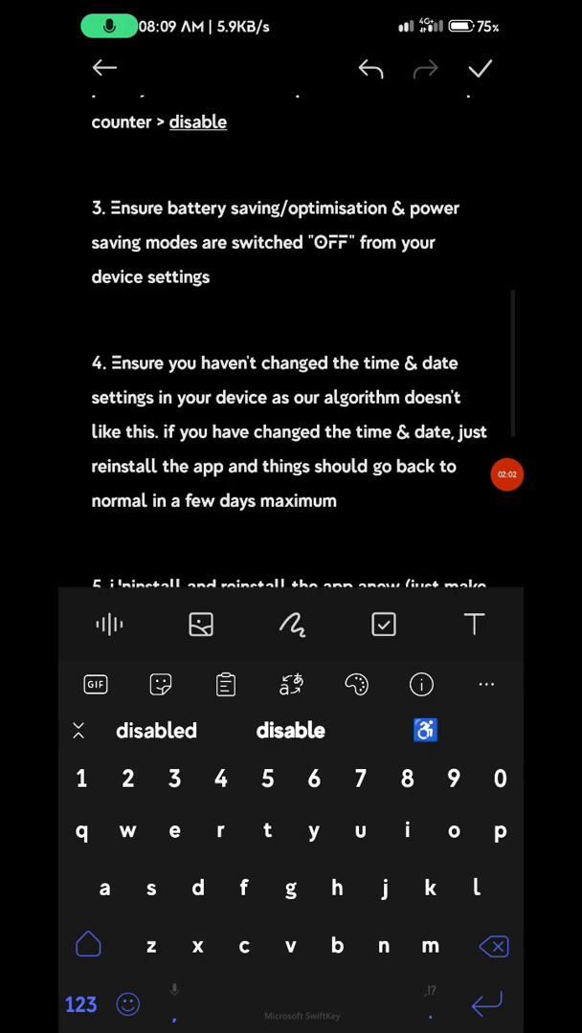
{"action": "left_click_drag", "start_coordinate": [286, 287], "coordinate": [287, 383]}
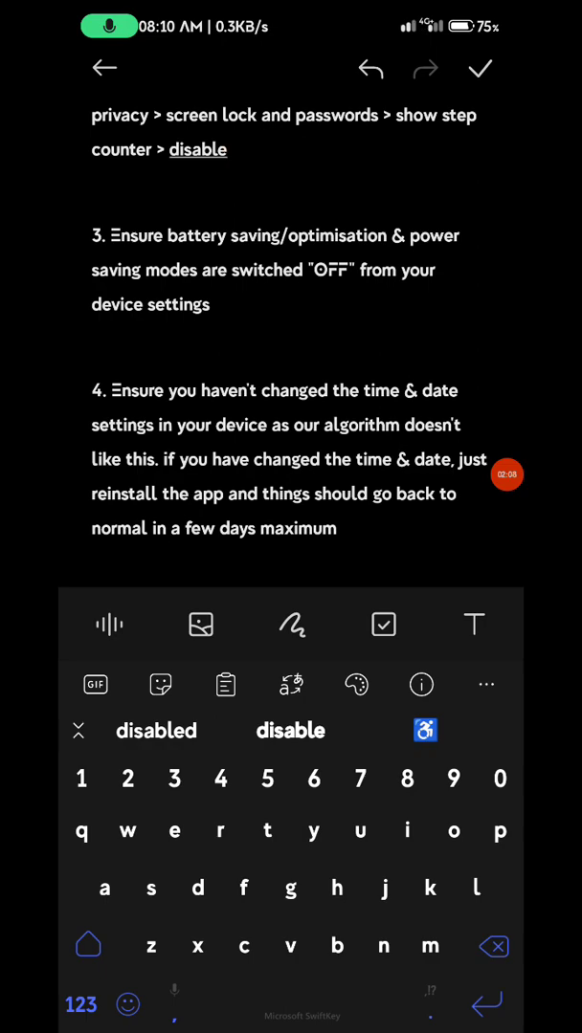
Circle tip 3 about battery saving modes, clear the markup and pull down the quick settings panel.
{"action": "left_click", "coordinate": [507, 474]}
{"action": "left_click", "coordinate": [340, 484]}
{"action": "mouse_move", "coordinate": [311, 197]}
{"action": "left_mouse_down"}
{"action": "mouse_move", "coordinate": [479, 234]}
{"action": "mouse_move", "coordinate": [287, 310]}
{"action": "left_mouse_up"}
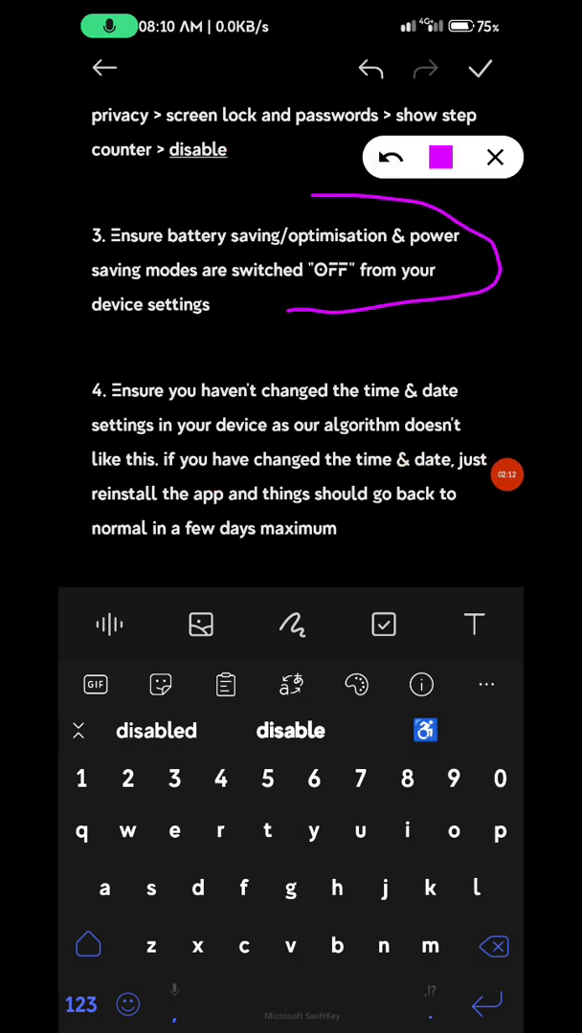
{"action": "left_click", "coordinate": [495, 158]}
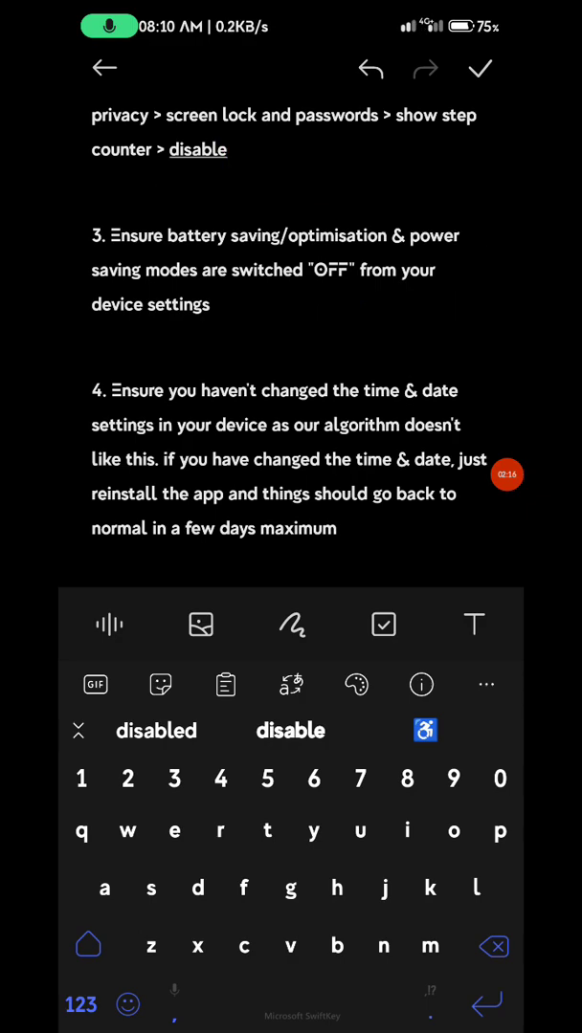
{"action": "left_click_drag", "start_coordinate": [287, 9], "coordinate": [287, 574]}
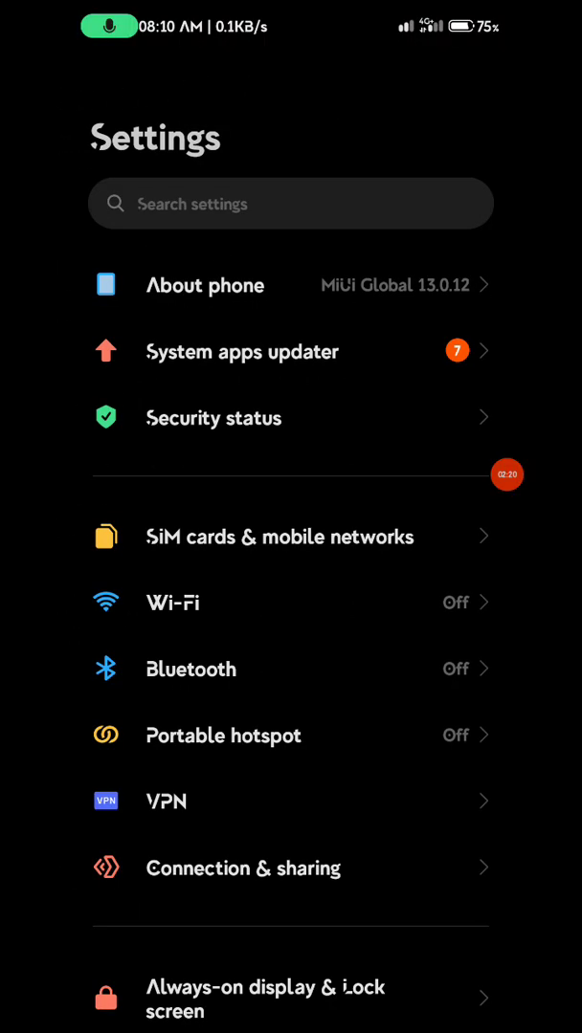
Search Settings for 'battery' and bring up the Battery page with both saver options.
{"action": "left_click", "coordinate": [286, 203]}
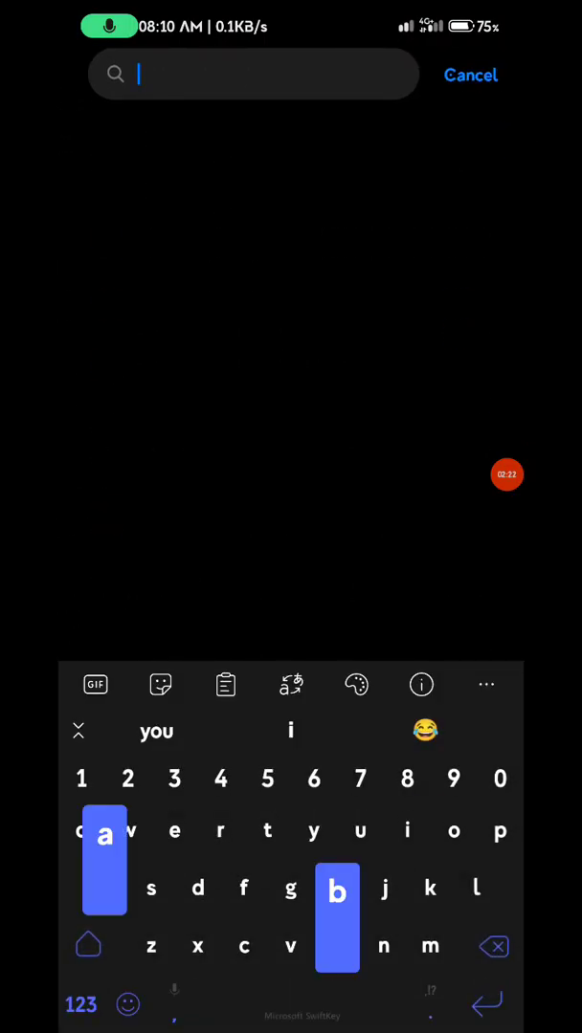
{"action": "type", "text": "battery"}
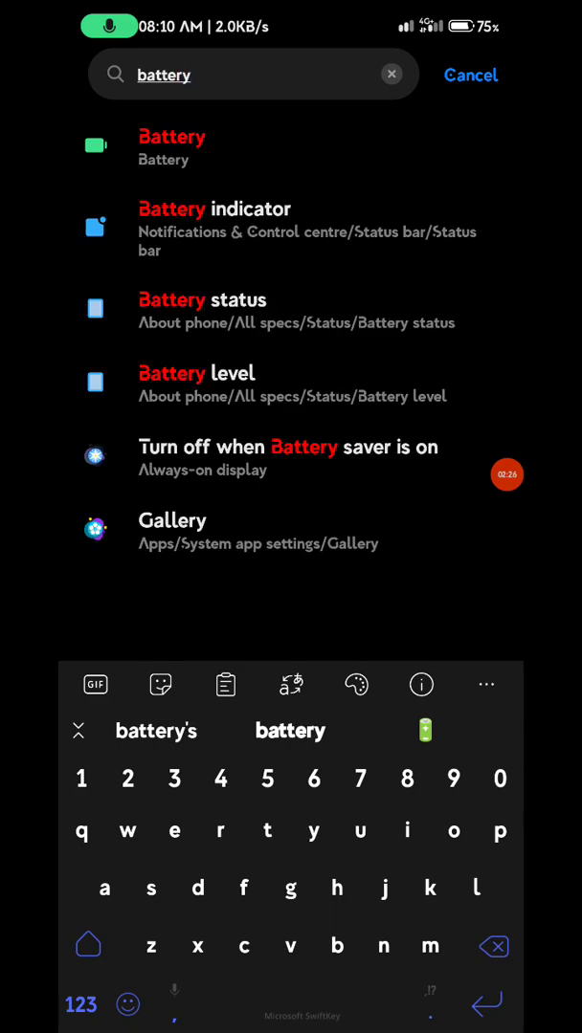
{"action": "left_click", "coordinate": [172, 146]}
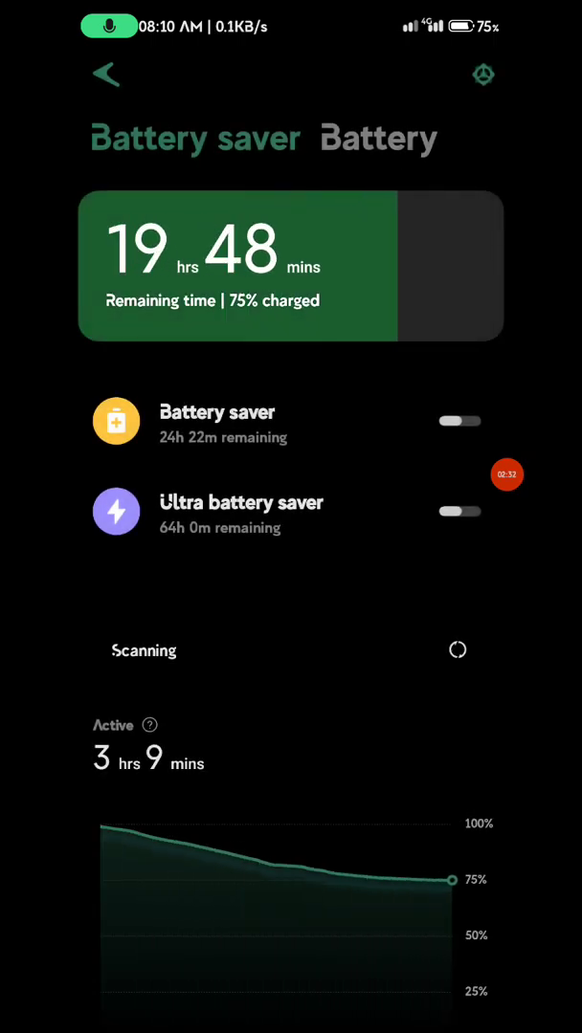
Mark Battery saver and Ultra battery saver as switched off with the recorder pen, then clear the markup.
{"action": "left_click", "coordinate": [506, 473]}
{"action": "left_click", "coordinate": [344, 483]}
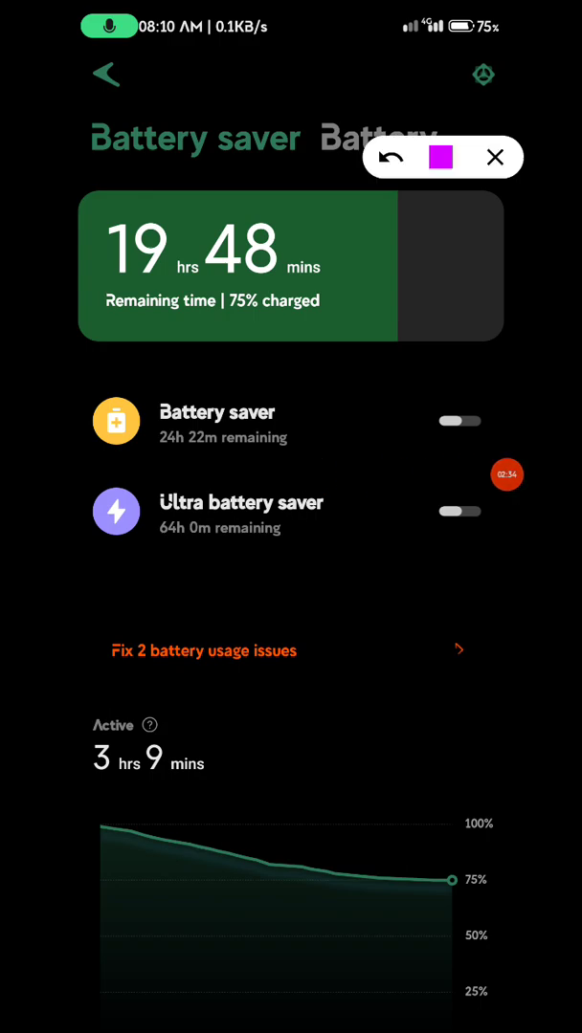
{"action": "left_click_drag", "start_coordinate": [401, 400], "coordinate": [453, 447]}
{"action": "left_click_drag", "start_coordinate": [400, 475], "coordinate": [426, 537]}
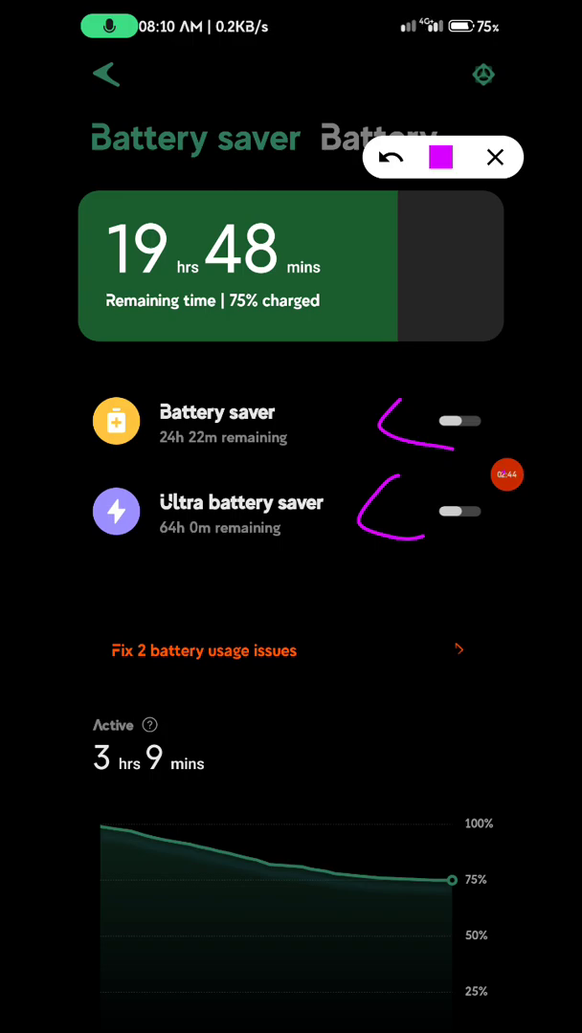
{"action": "left_click", "coordinate": [494, 158]}
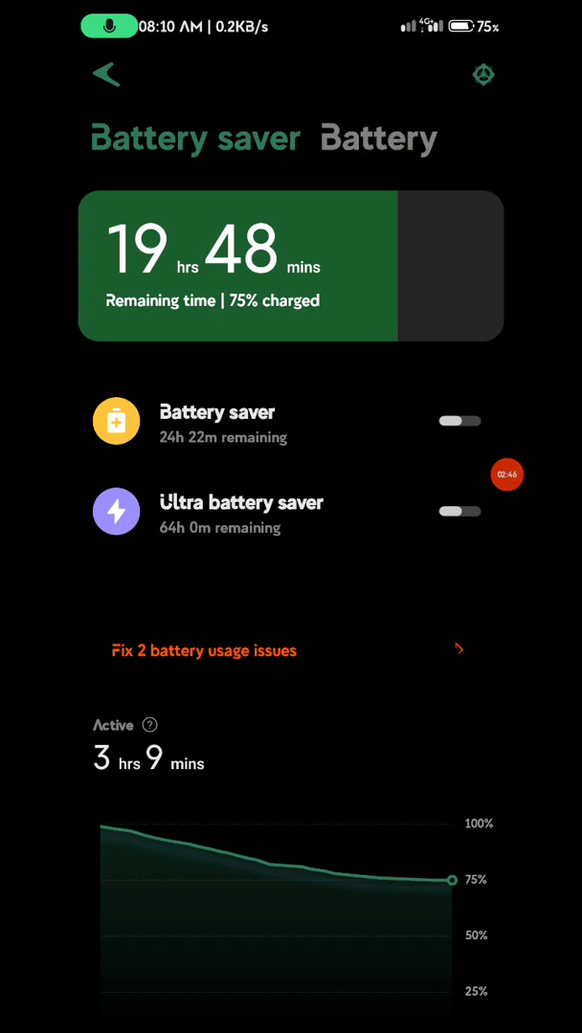
Go back to the battery search results and bring up the recent apps.
{"action": "left_click", "coordinate": [506, 474]}
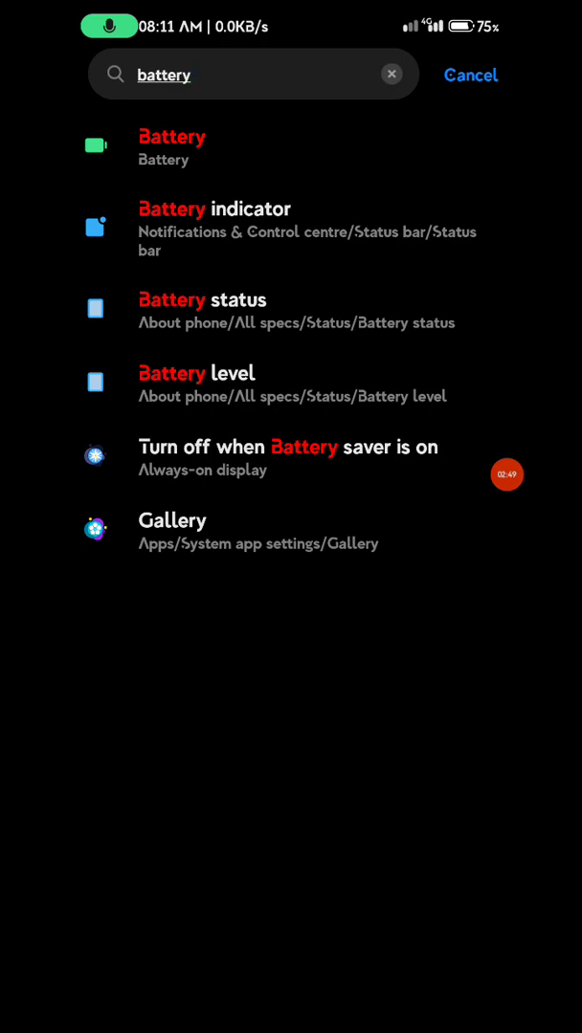
{"action": "key", "text": "super"}
Return to the Sweatcoin help note from Recents, review tips 3 through 7, then leave for the home screen.
{"action": "left_click", "coordinate": [363, 574]}
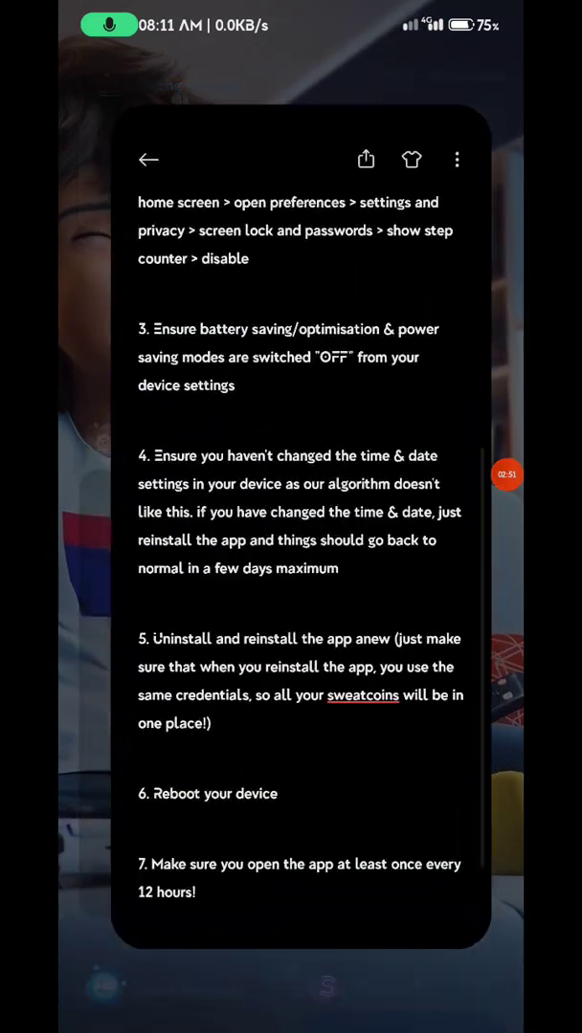
{"action": "scroll", "coordinate": [287, 526], "scroll_direction": "down", "scroll_amount": 2}
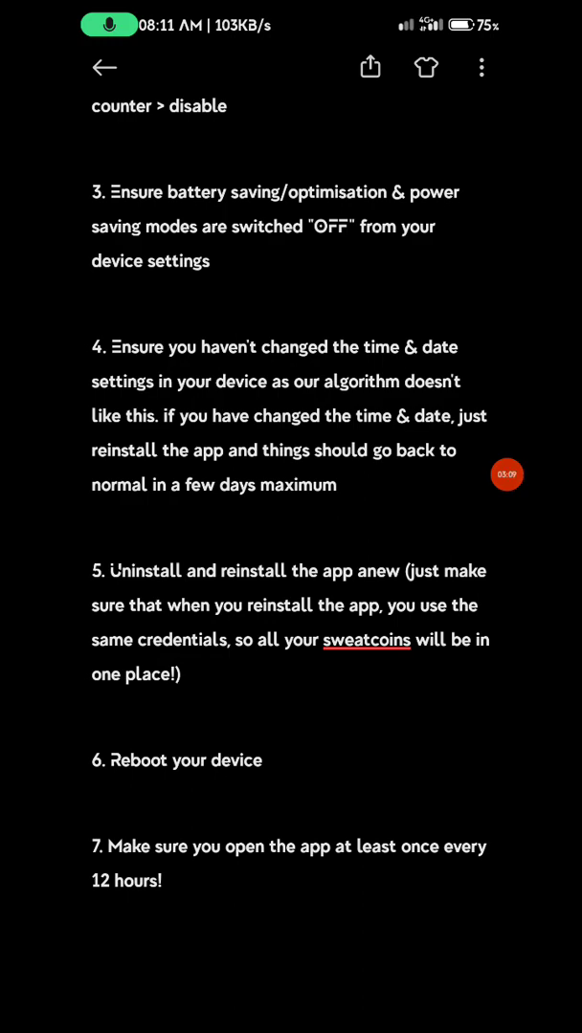
{"action": "scroll", "coordinate": [287, 478], "scroll_direction": "down", "scroll_amount": 1}
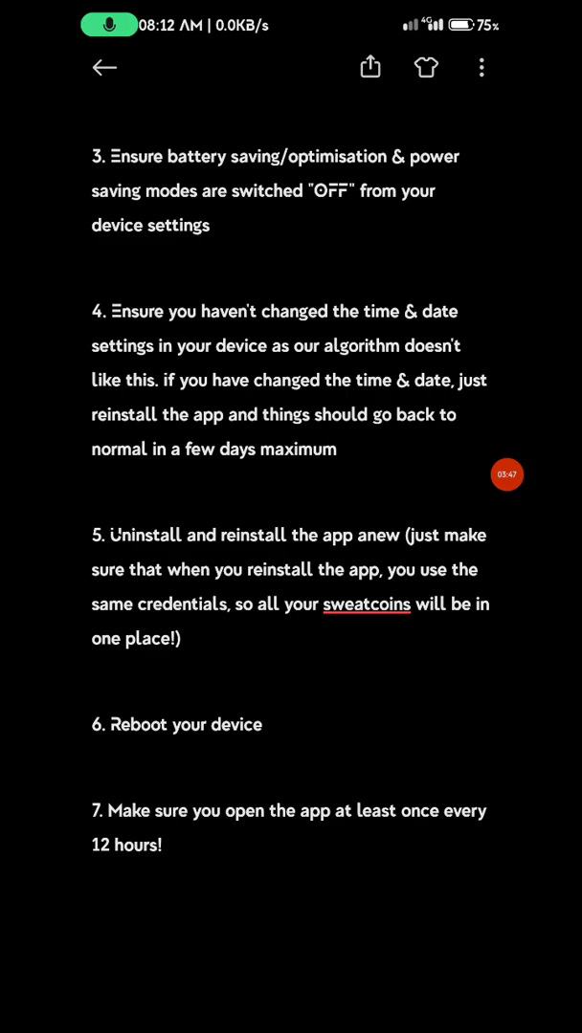
{"action": "scroll", "coordinate": [287, 478], "scroll_direction": "up", "scroll_amount": 1}
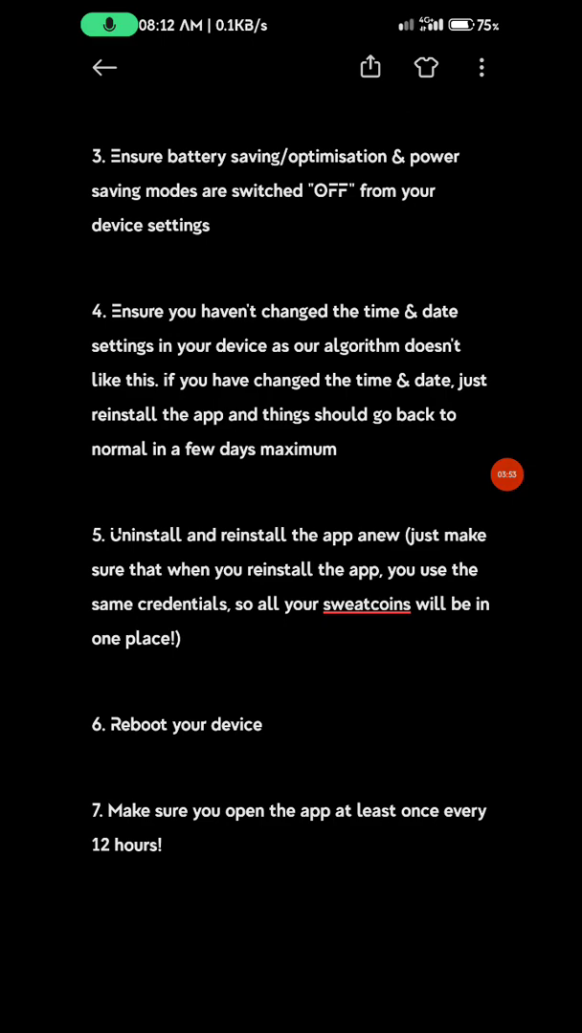
{"action": "left_click", "coordinate": [506, 473]}
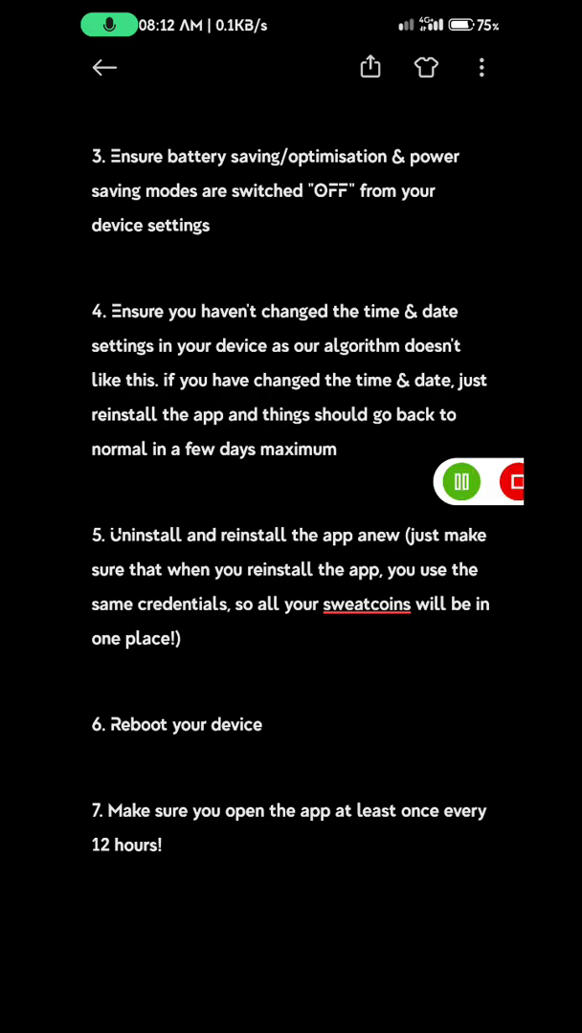
{"action": "left_click", "coordinate": [501, 481]}
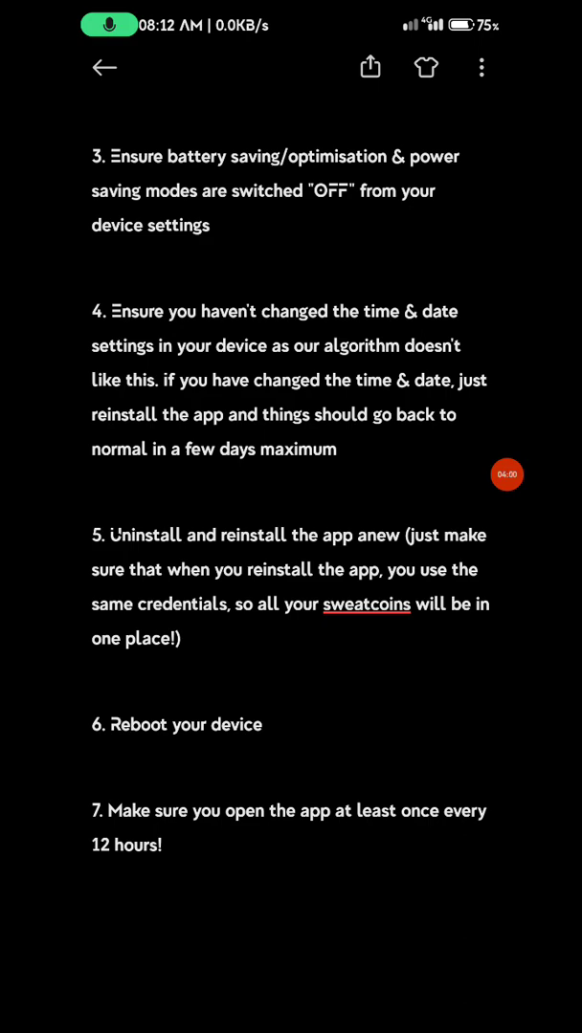
{"action": "key", "text": "super"}
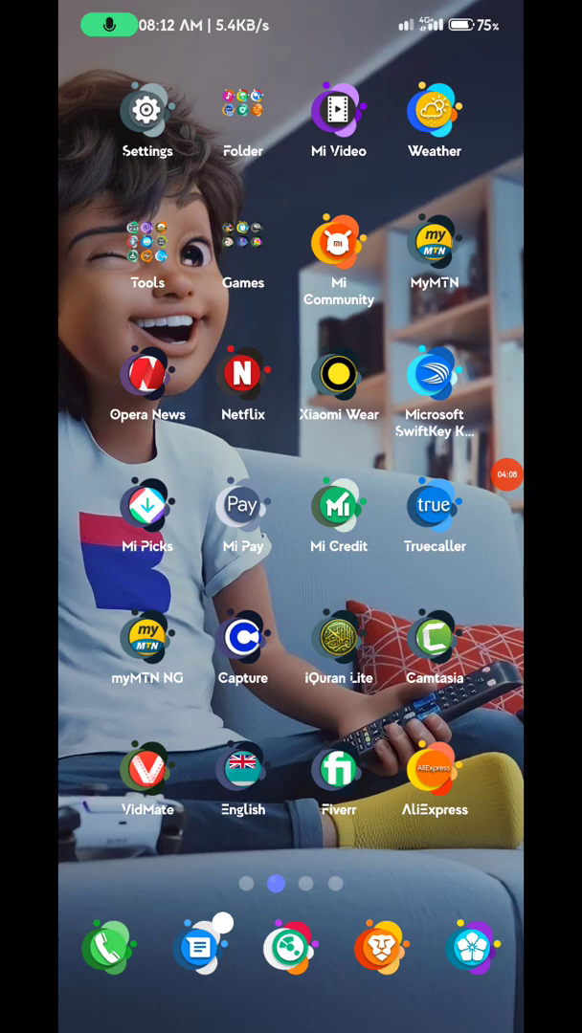
Move to the next home screen page and launch Discord from the SOCIAL MEDIA folder.
{"action": "left_click", "coordinate": [507, 473]}
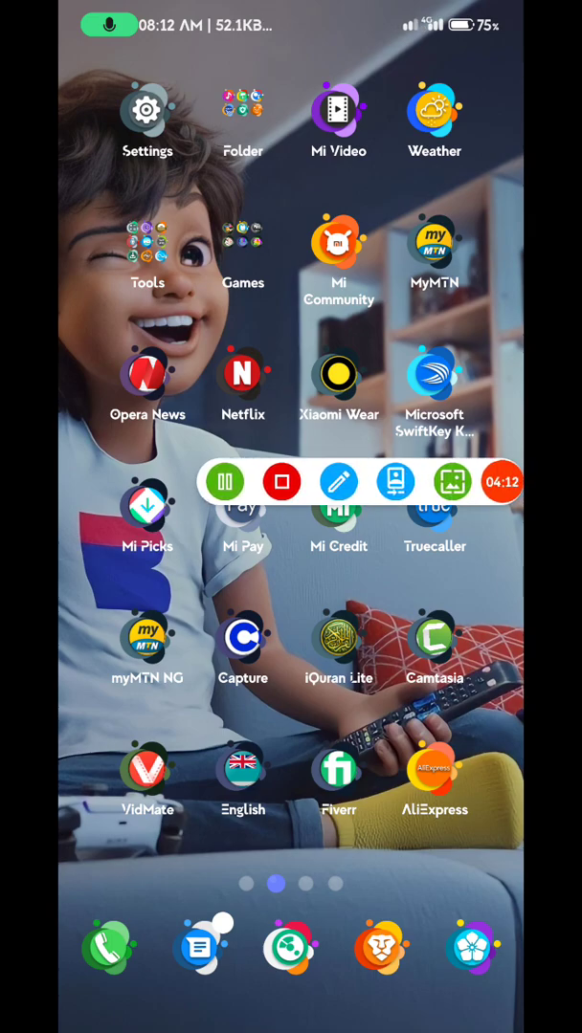
{"action": "left_click", "coordinate": [287, 287]}
{"action": "left_click_drag", "start_coordinate": [459, 574], "coordinate": [115, 574]}
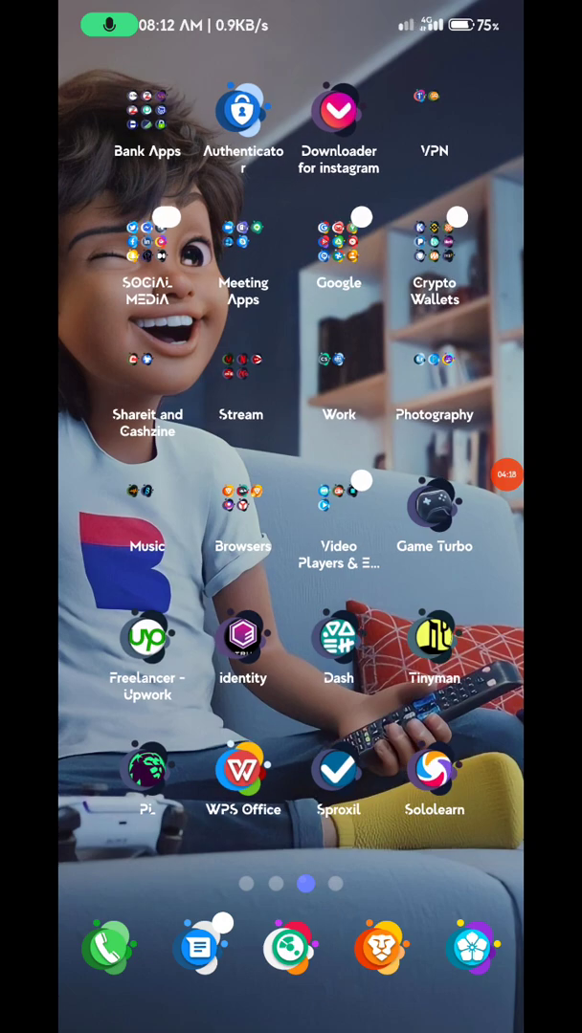
{"action": "left_click", "coordinate": [147, 244]}
{"action": "left_click", "coordinate": [290, 650]}
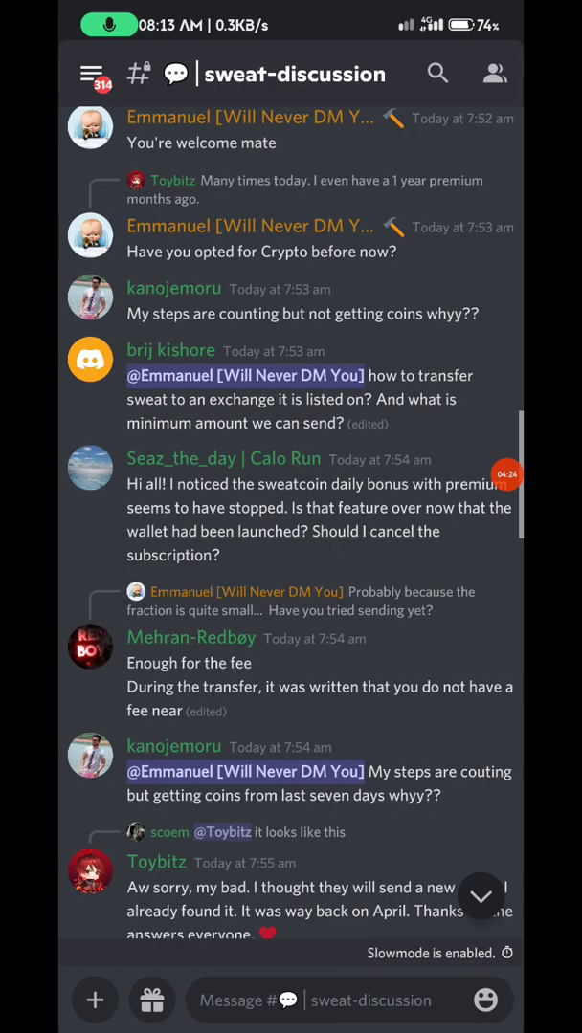
{"action": "scroll", "coordinate": [291, 516], "scroll_direction": "up", "scroll_amount": 5}
{"action": "scroll", "coordinate": [290, 516], "scroll_direction": "up", "scroll_amount": 5}
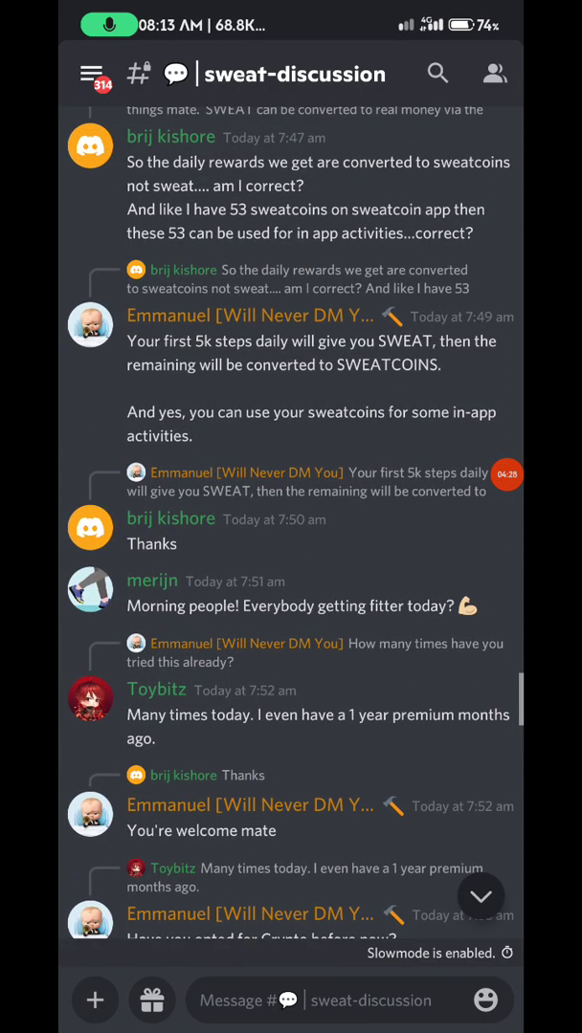
Switch from sweat-discussion to the sweat-support channel, read back through it, then reveal the channel list.
{"action": "left_click", "coordinate": [90, 73]}
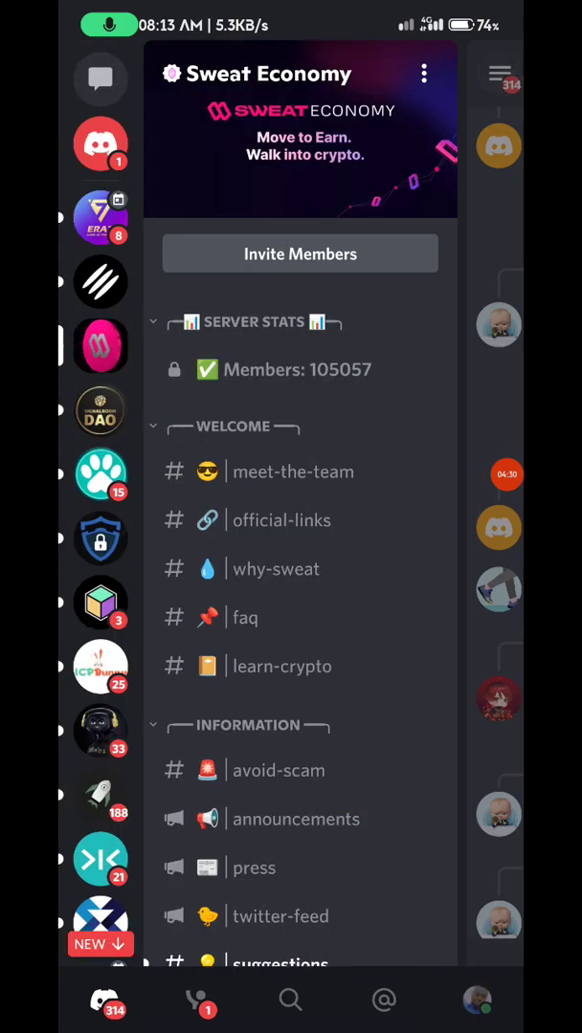
{"action": "scroll", "coordinate": [300, 574], "scroll_direction": "down", "scroll_amount": 5}
{"action": "scroll", "coordinate": [301, 574], "scroll_direction": "down", "scroll_amount": 3}
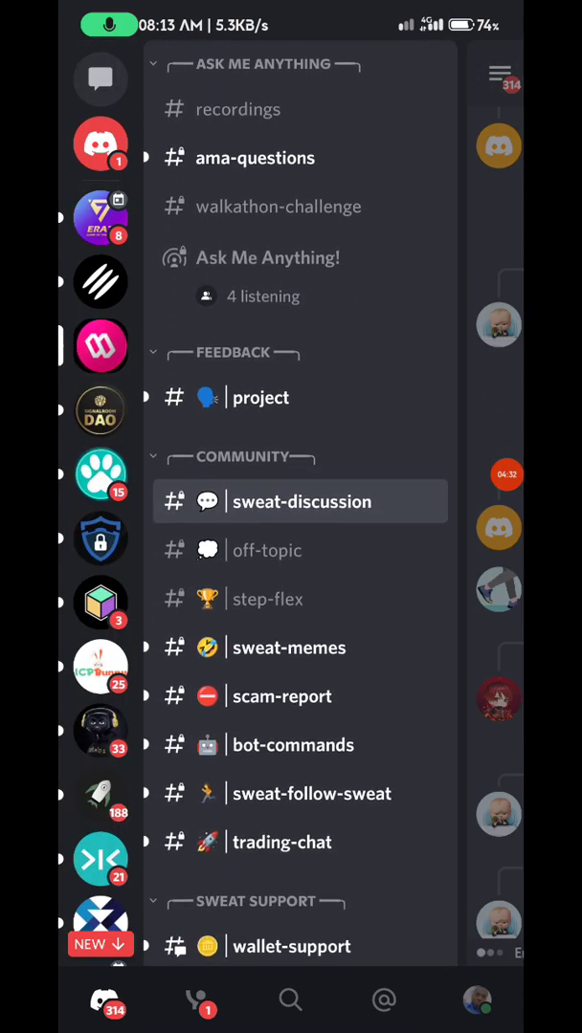
{"action": "scroll", "coordinate": [300, 574], "scroll_direction": "down", "scroll_amount": 3}
{"action": "scroll", "coordinate": [300, 574], "scroll_direction": "down", "scroll_amount": 2}
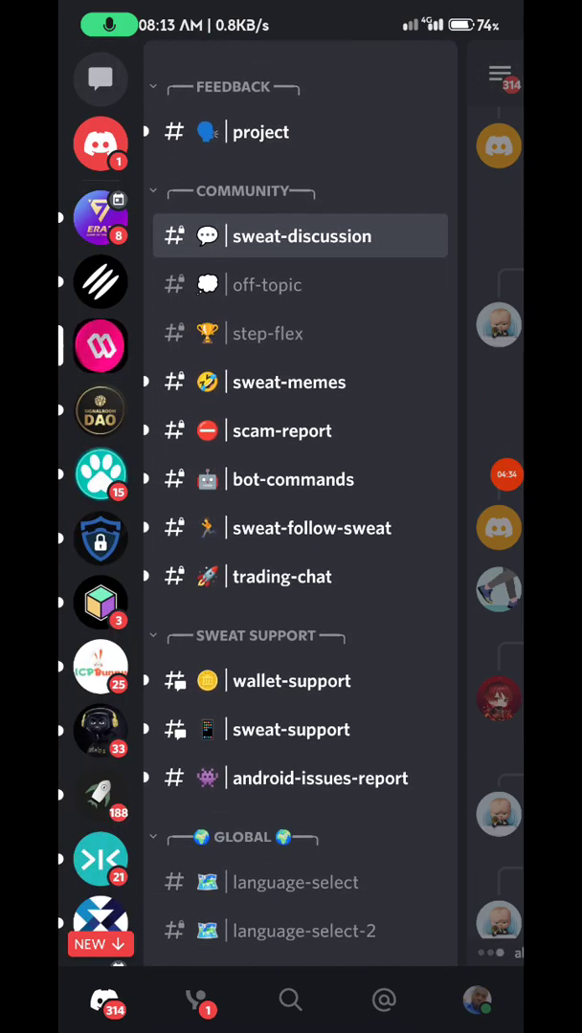
{"action": "left_click", "coordinate": [290, 729]}
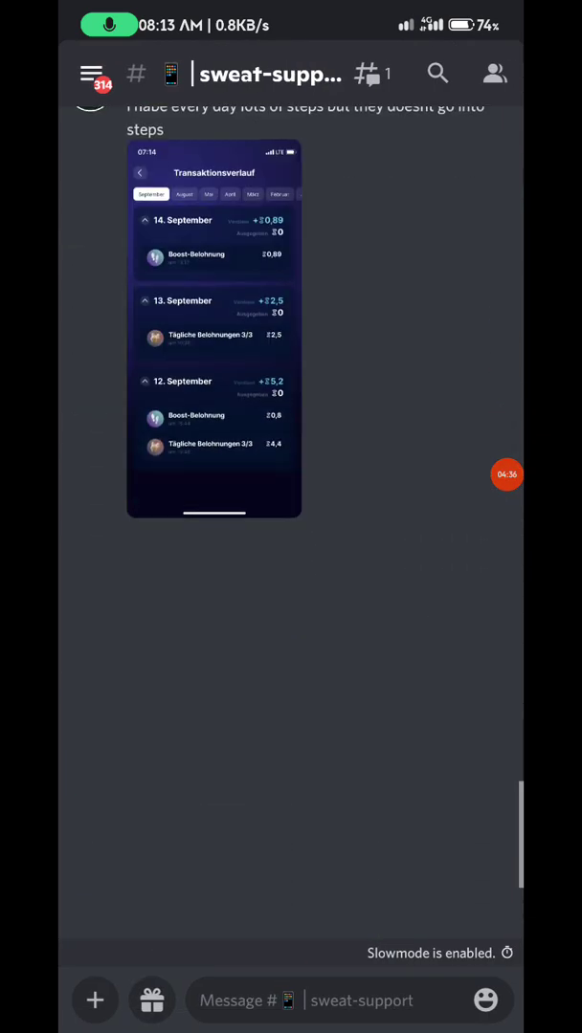
{"action": "scroll", "coordinate": [291, 574], "scroll_direction": "down", "scroll_amount": 3}
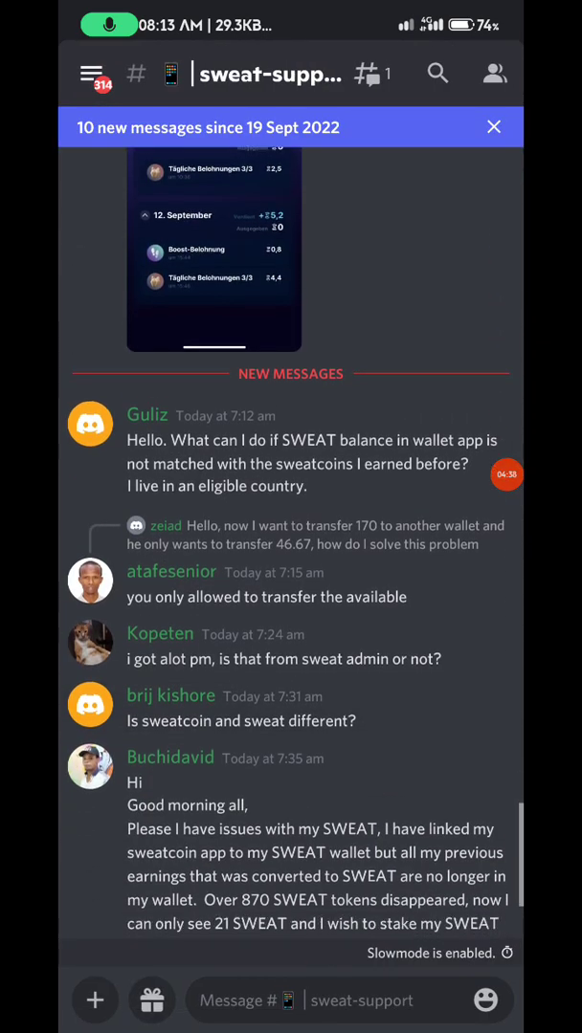
{"action": "scroll", "coordinate": [290, 574], "scroll_direction": "down", "scroll_amount": 2}
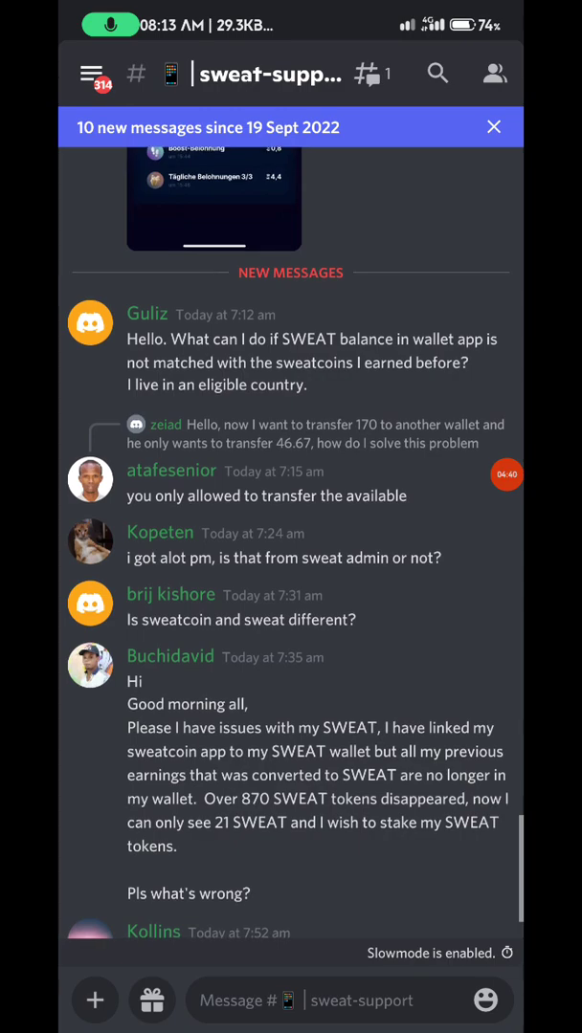
{"action": "scroll", "coordinate": [291, 574], "scroll_direction": "down", "scroll_amount": 3}
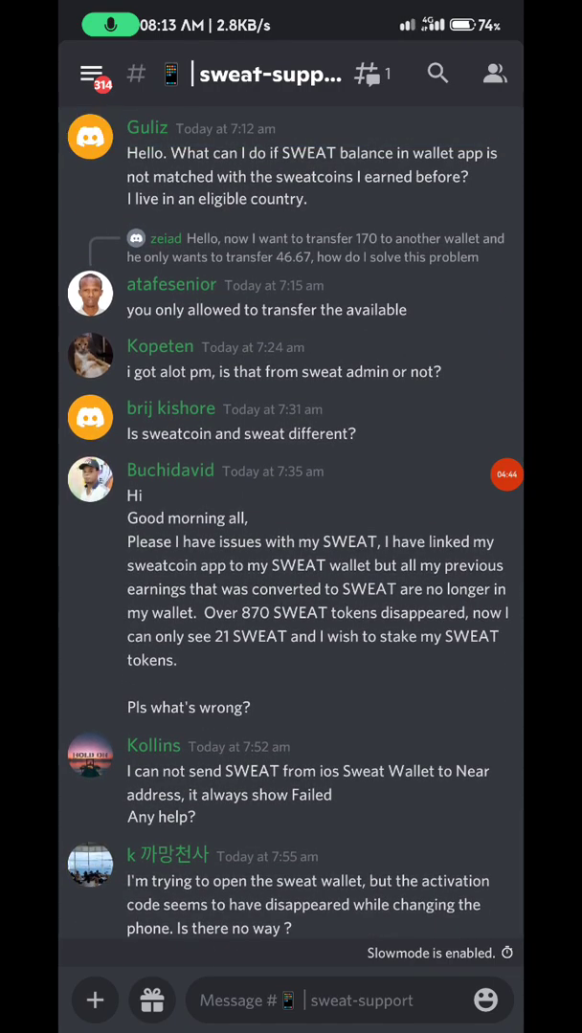
{"action": "scroll", "coordinate": [291, 574], "scroll_direction": "up", "scroll_amount": 1}
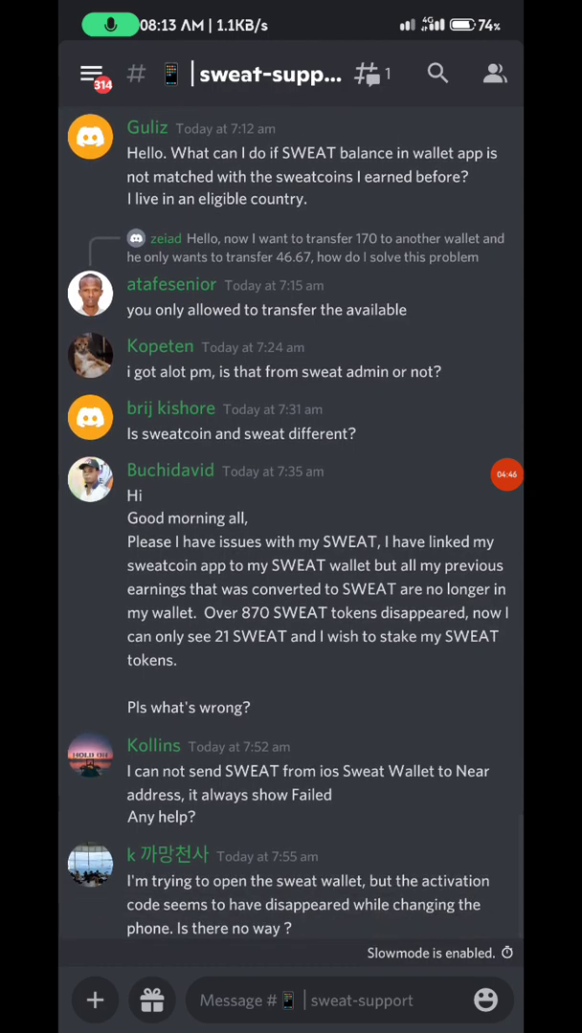
{"action": "scroll", "coordinate": [291, 574], "scroll_direction": "up", "scroll_amount": 3}
{"action": "scroll", "coordinate": [291, 478], "scroll_direction": "up", "scroll_amount": 3}
{"action": "scroll", "coordinate": [291, 478], "scroll_direction": "up", "scroll_amount": 3}
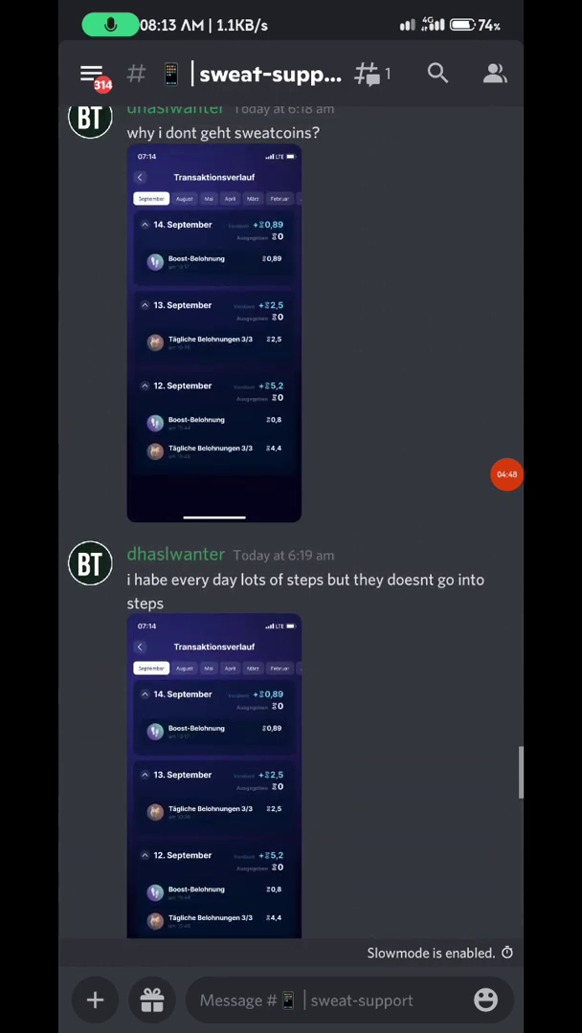
{"action": "scroll", "coordinate": [290, 478], "scroll_direction": "up", "scroll_amount": 3}
{"action": "scroll", "coordinate": [290, 478], "scroll_direction": "up", "scroll_amount": 2}
{"action": "scroll", "coordinate": [291, 478], "scroll_direction": "up", "scroll_amount": 1}
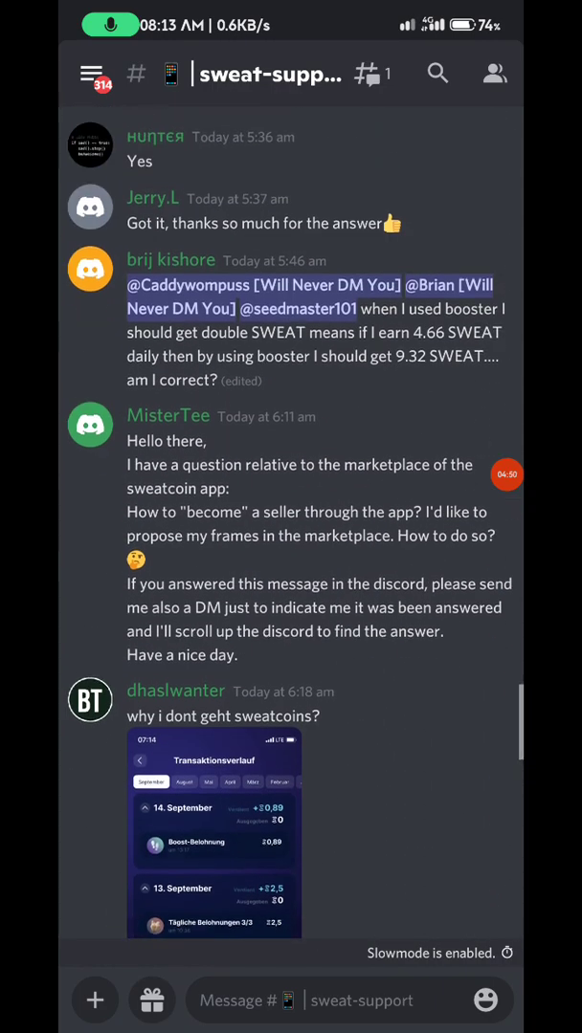
{"action": "scroll", "coordinate": [290, 479], "scroll_direction": "up", "scroll_amount": 1}
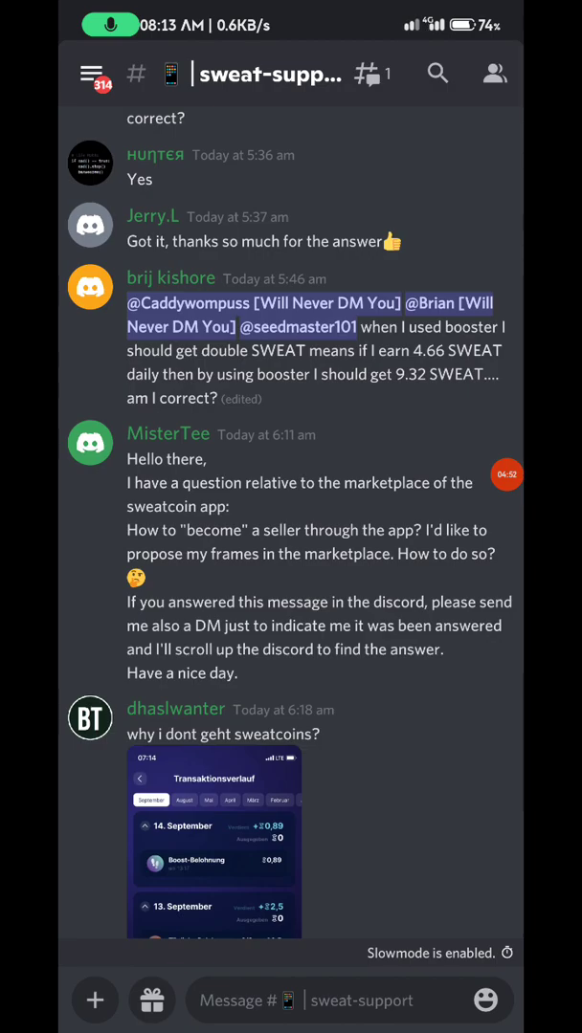
{"action": "left_click_drag", "start_coordinate": [76, 478], "coordinate": [431, 478]}
Browse the wallet-support channel's messages, briefly checking the channel sidebar in between.
{"action": "left_click", "coordinate": [289, 680]}
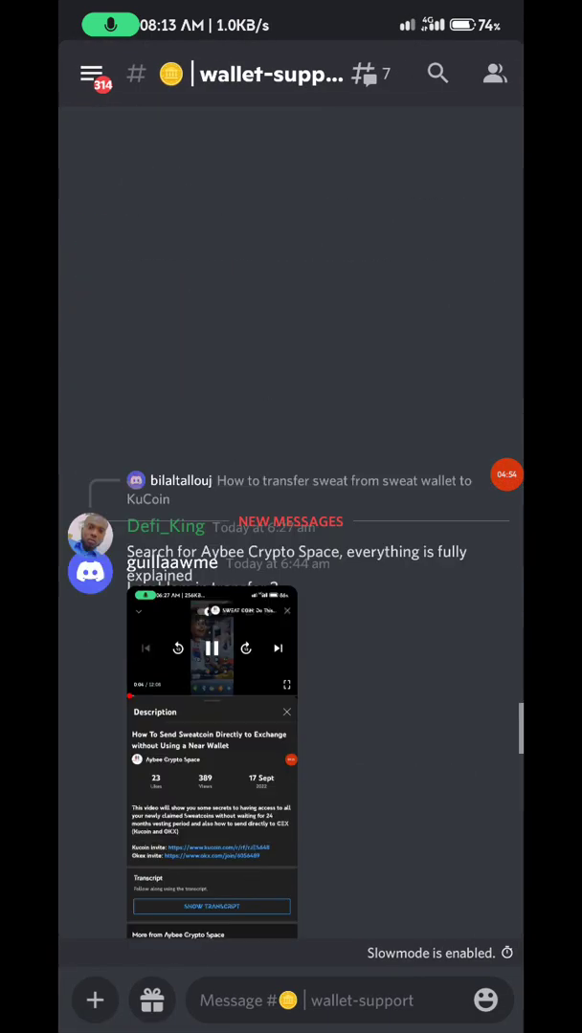
{"action": "left_click_drag", "start_coordinate": [77, 478], "coordinate": [430, 478]}
{"action": "left_click", "coordinate": [289, 680]}
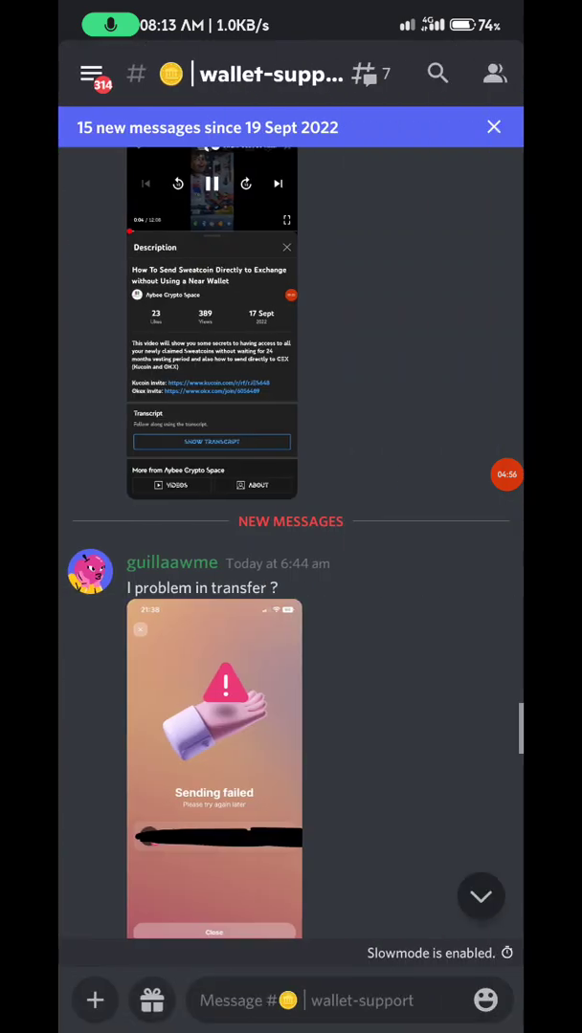
{"action": "scroll", "coordinate": [287, 574], "scroll_direction": "down", "scroll_amount": 2}
{"action": "scroll", "coordinate": [287, 574], "scroll_direction": "down", "scroll_amount": 5}
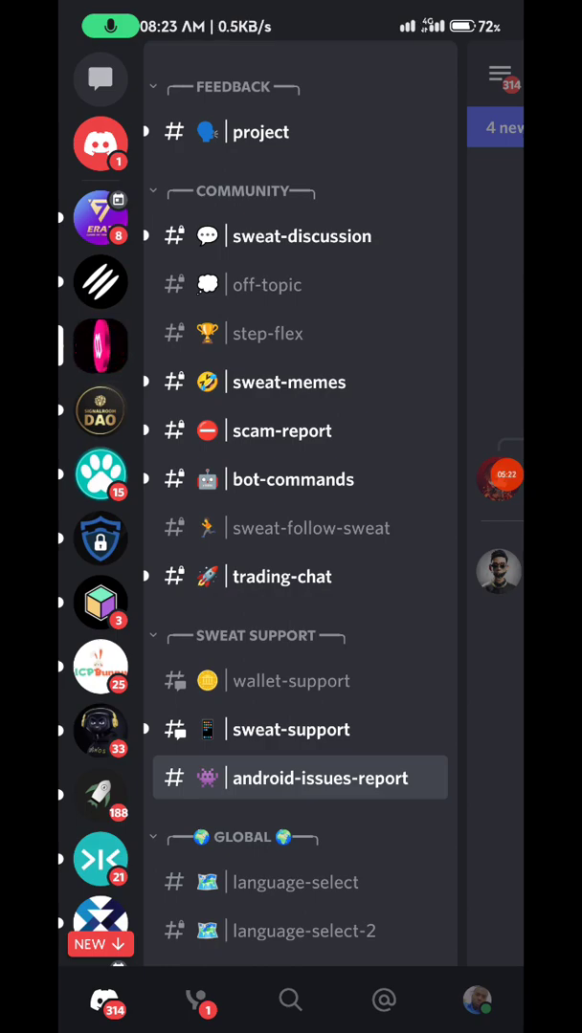
{"action": "left_click", "coordinate": [320, 777]}
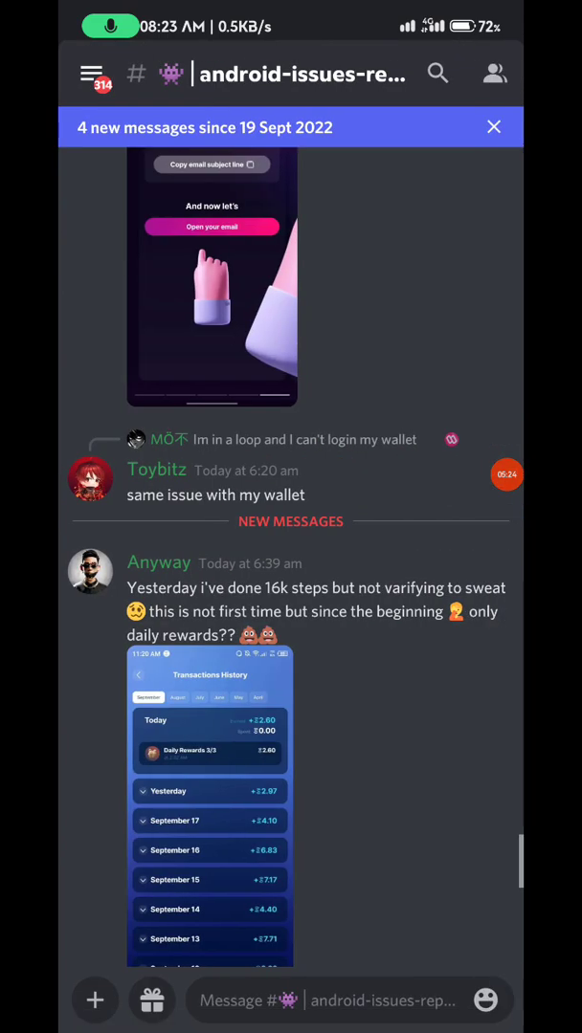
{"action": "scroll", "coordinate": [287, 478], "scroll_direction": "down", "scroll_amount": 5}
{"action": "scroll", "coordinate": [287, 478], "scroll_direction": "up", "scroll_amount": 3}
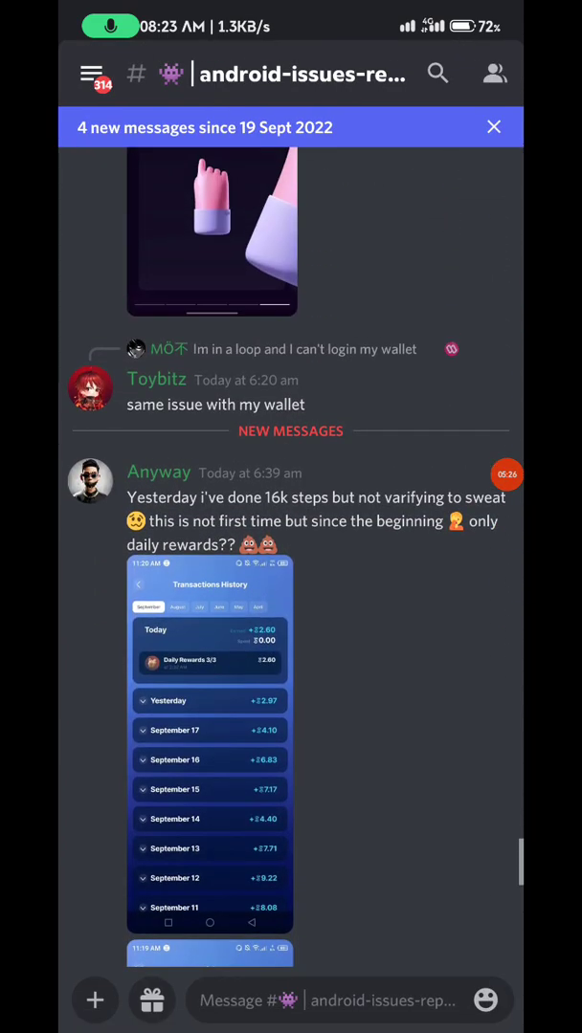
{"action": "left_click_drag", "start_coordinate": [96, 516], "coordinate": [431, 517]}
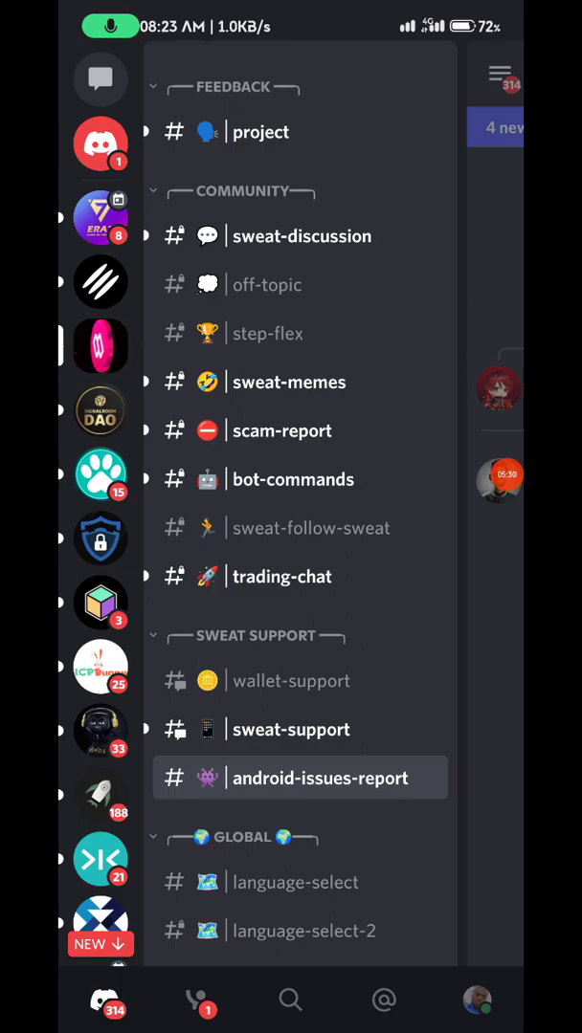
{"action": "left_click", "coordinate": [101, 344]}
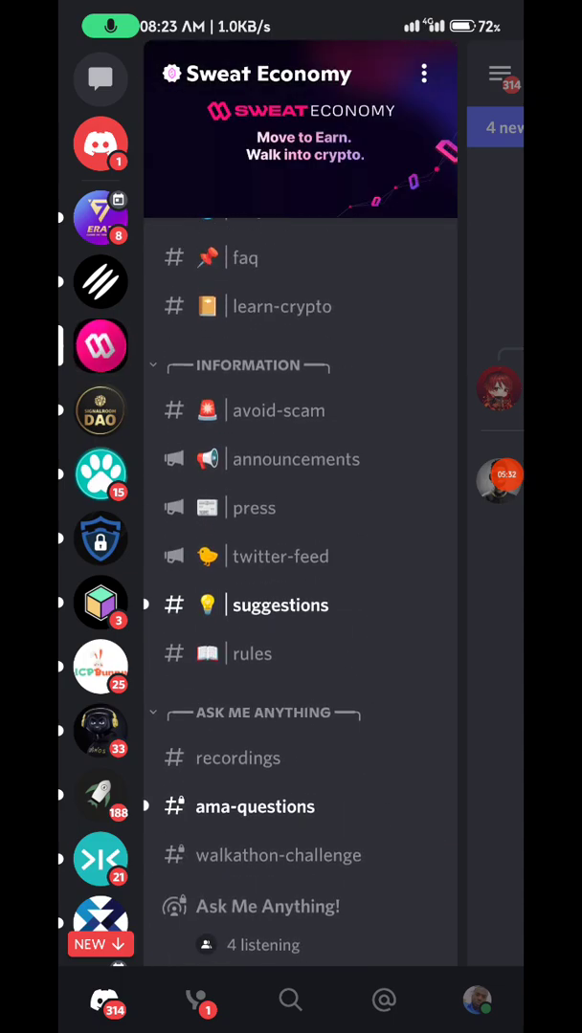
{"action": "scroll", "coordinate": [287, 574], "scroll_direction": "up", "scroll_amount": 4}
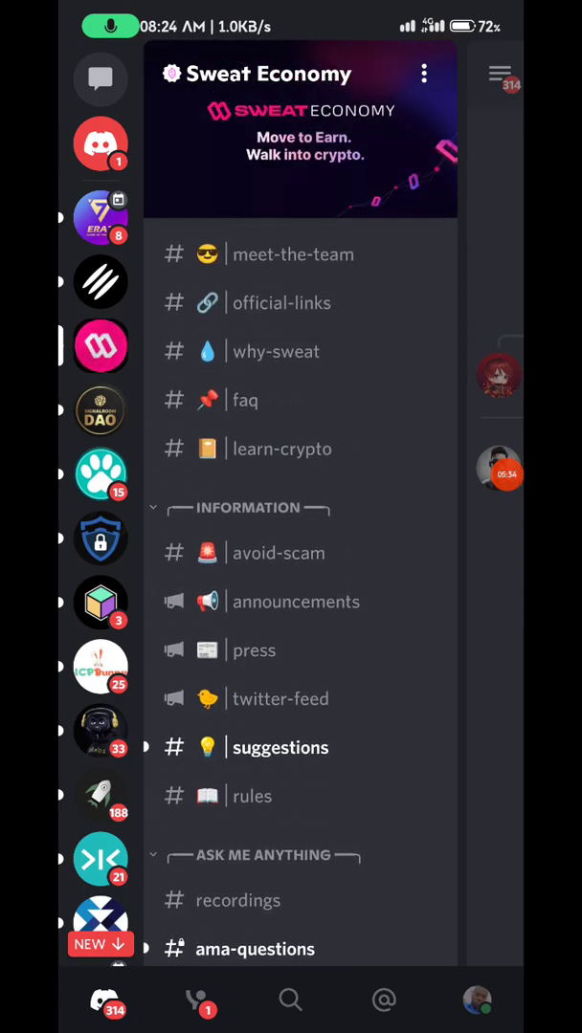
{"action": "left_click", "coordinate": [295, 601]}
{"action": "scroll", "coordinate": [286, 478], "scroll_direction": "up", "scroll_amount": 2}
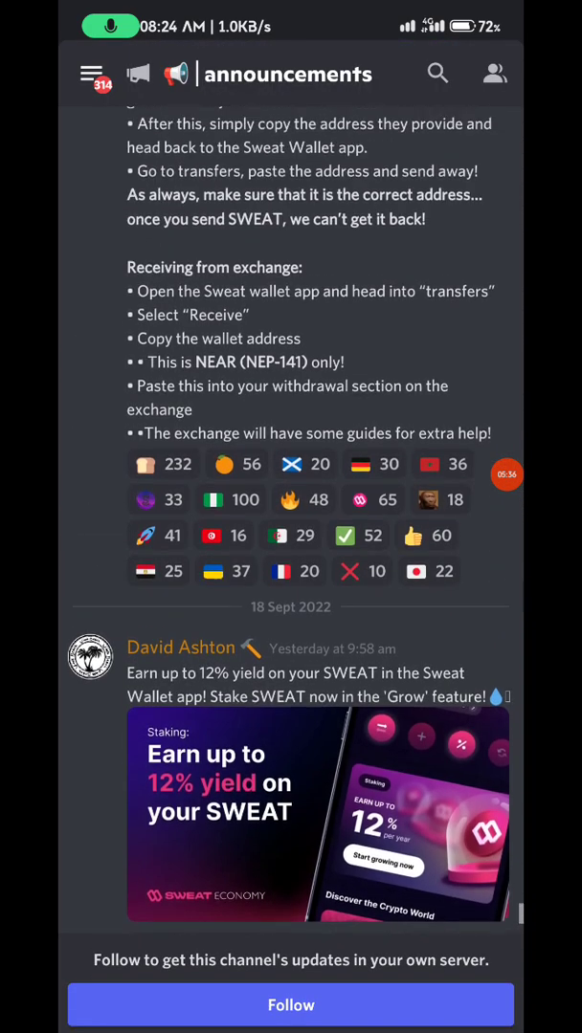
{"action": "scroll", "coordinate": [287, 478], "scroll_direction": "up", "scroll_amount": 3}
{"action": "scroll", "coordinate": [287, 479], "scroll_direction": "up", "scroll_amount": 3}
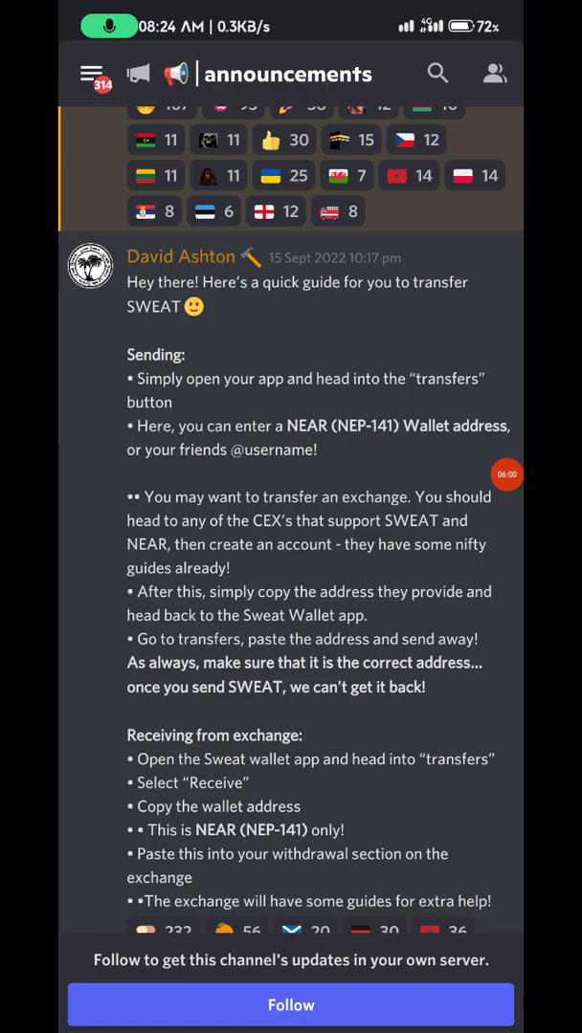
{"action": "scroll", "coordinate": [290, 516], "scroll_direction": "down", "scroll_amount": 1}
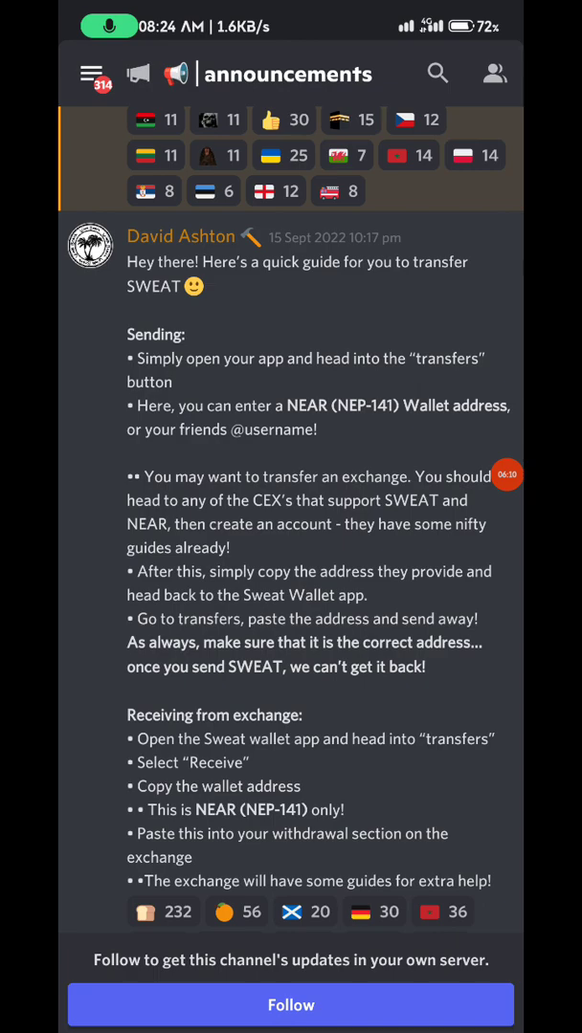
Reveal the Sweat Economy channel list again after reading the SWEAT transfer guide in announcements.
{"action": "left_click", "coordinate": [91, 73]}
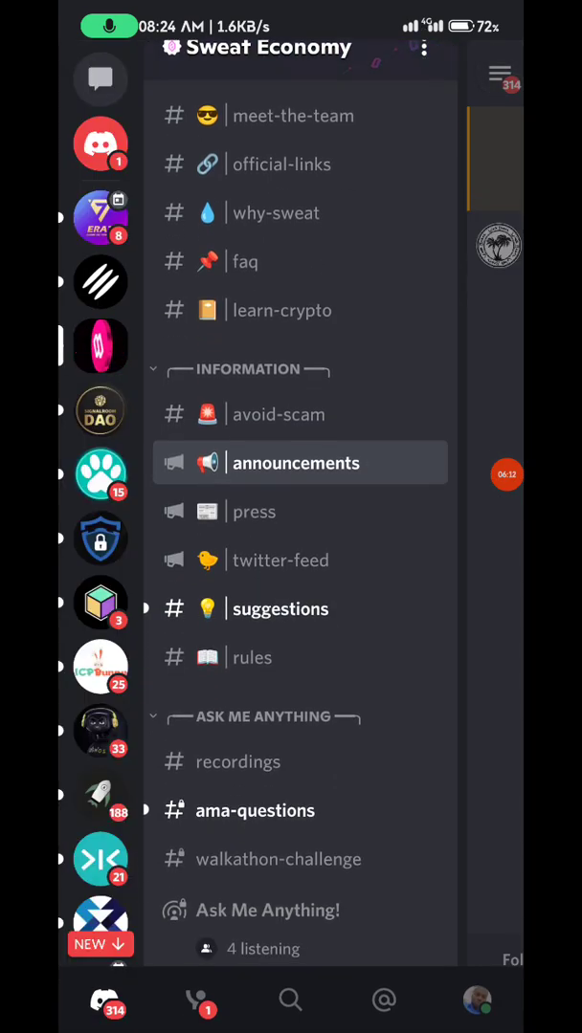
{"action": "scroll", "coordinate": [297, 478], "scroll_direction": "up", "scroll_amount": 4}
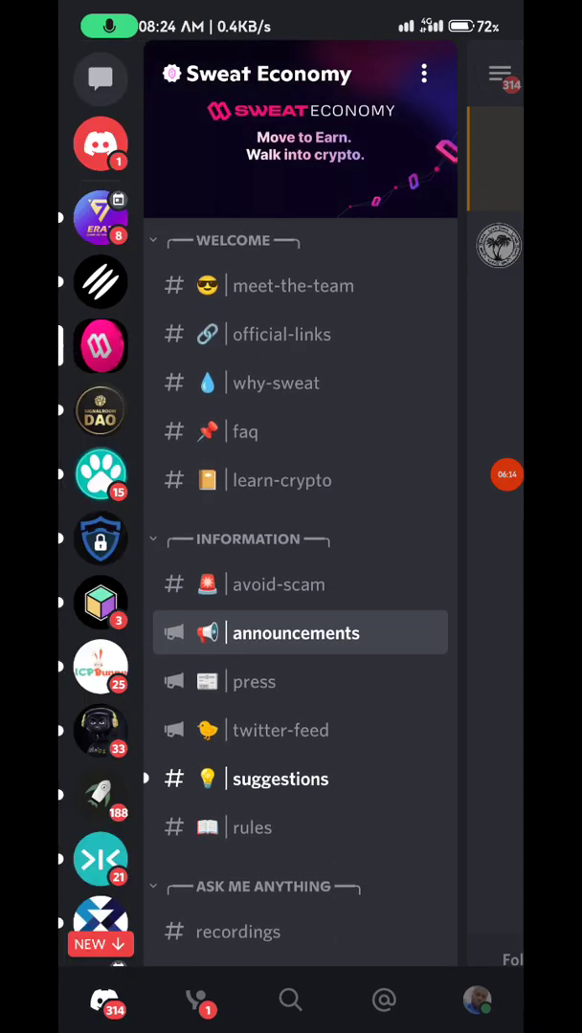